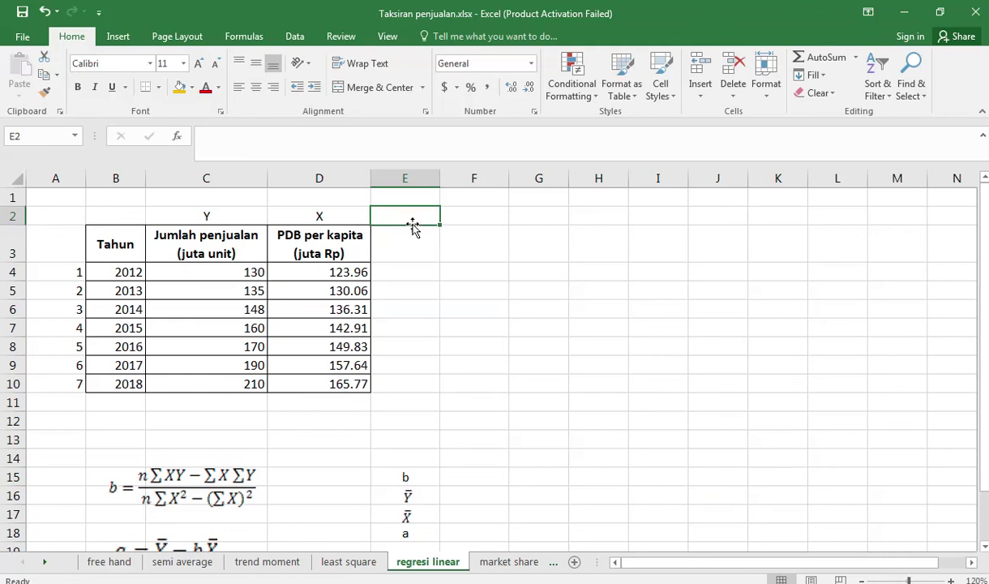
Label cell E2 as X^2, heading a new column beside the PDB per kapita data
type("X")
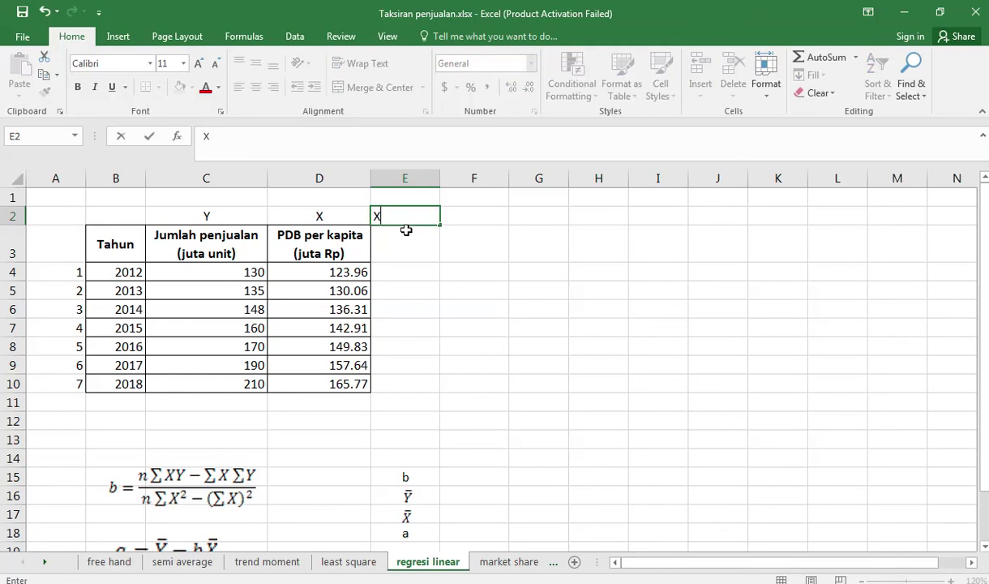
type("^2")
key("Return")
key("Return")
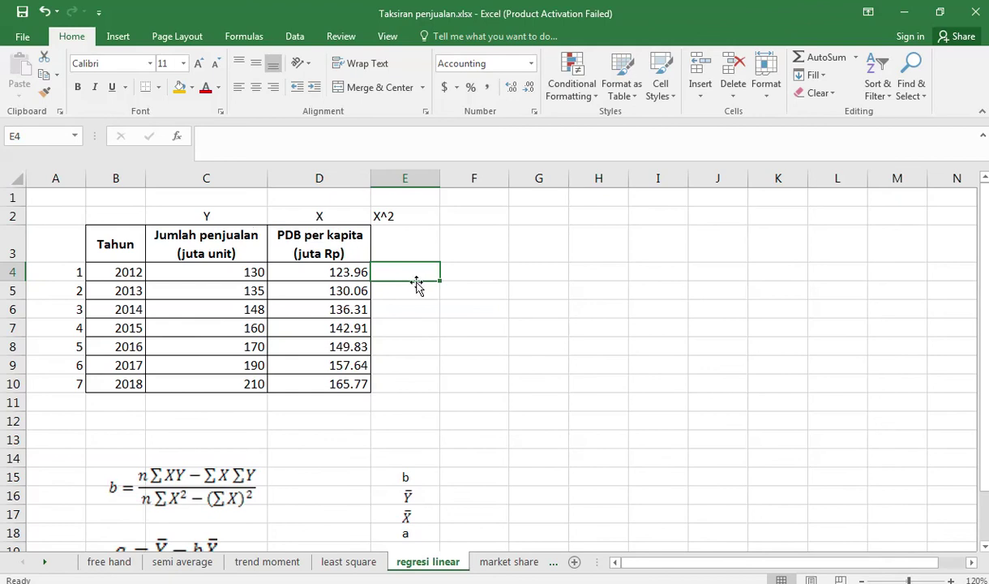
Square the X value in E4 with =D4^2 and fill the formula down through E10
type("=")
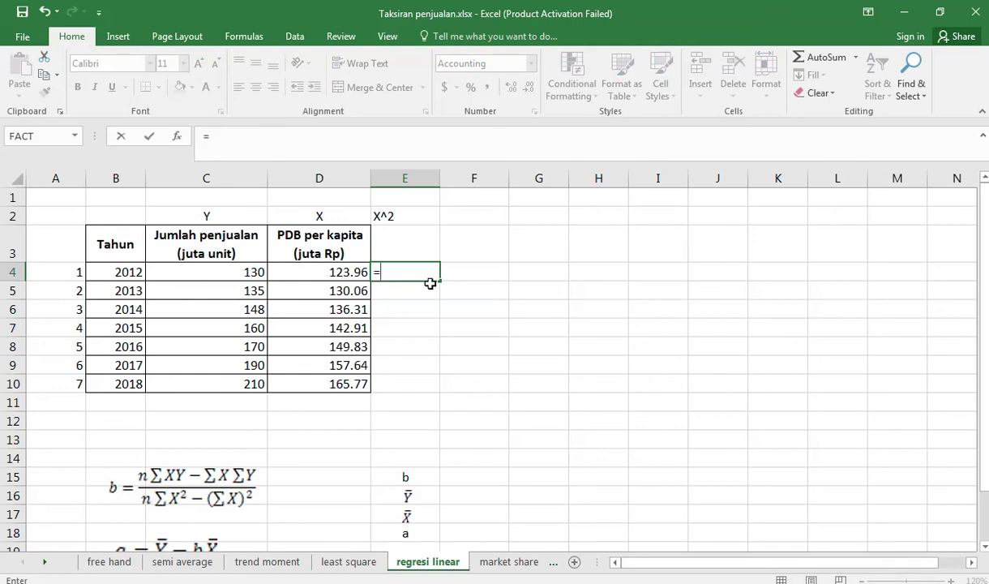
left_click(360, 272)
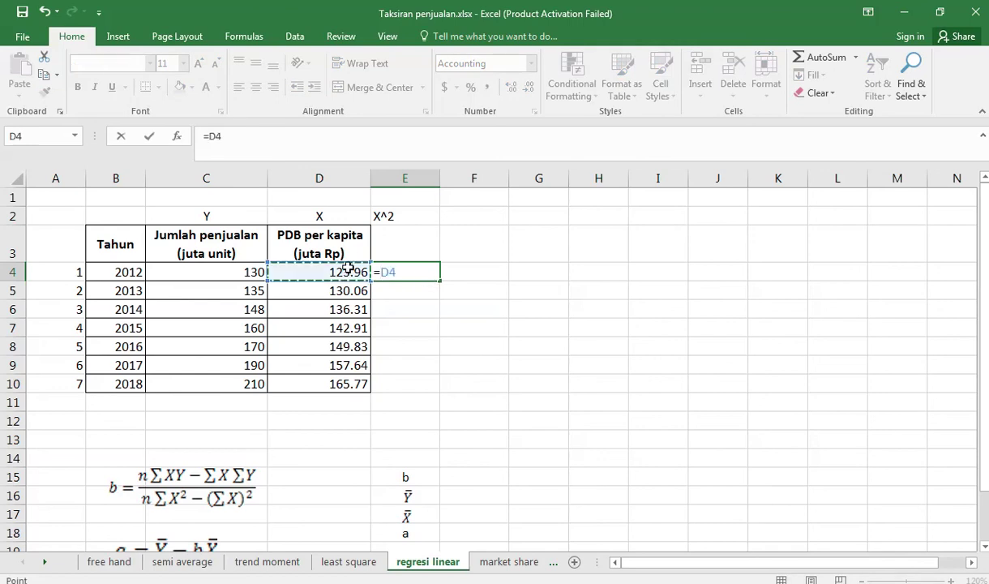
type("^2")
key("Return")
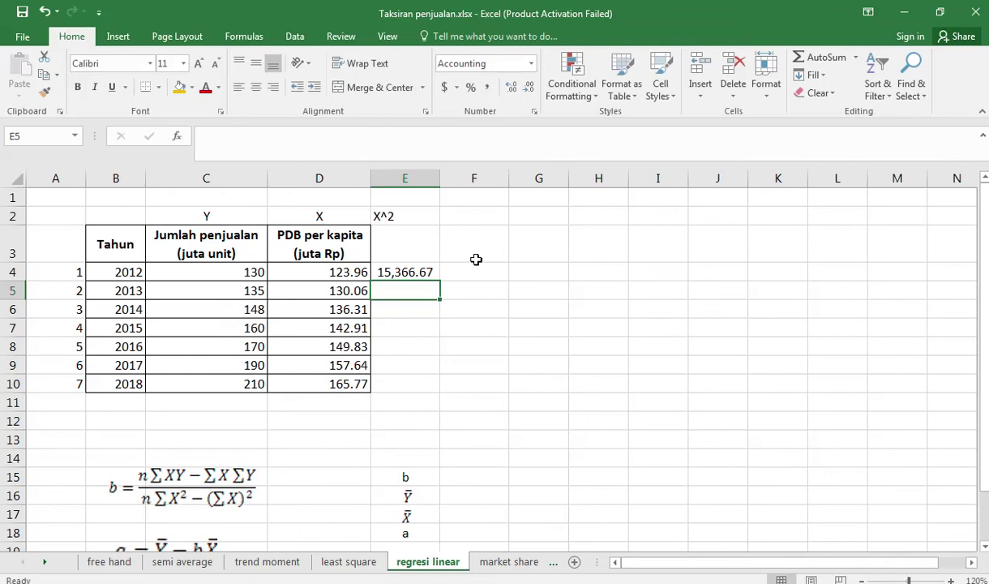
left_click(417, 272)
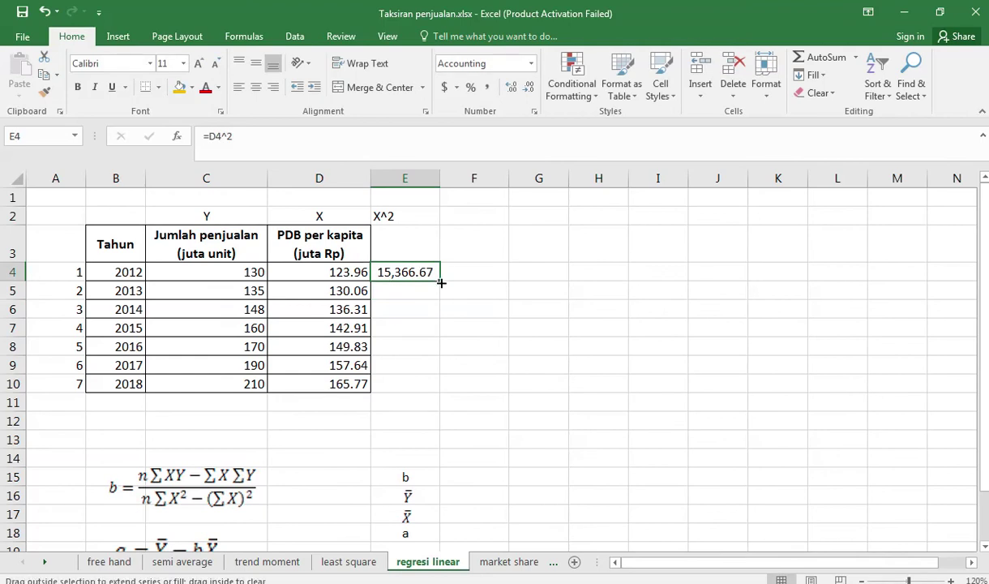
double_click(441, 278)
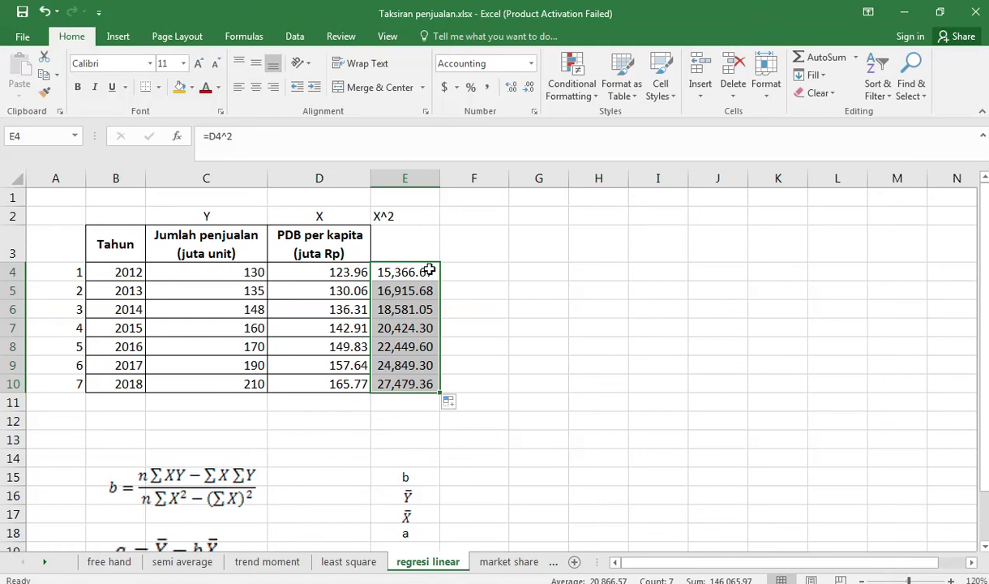
Label cell F2 as XY, heading the column next to X^2
left_click(476, 213)
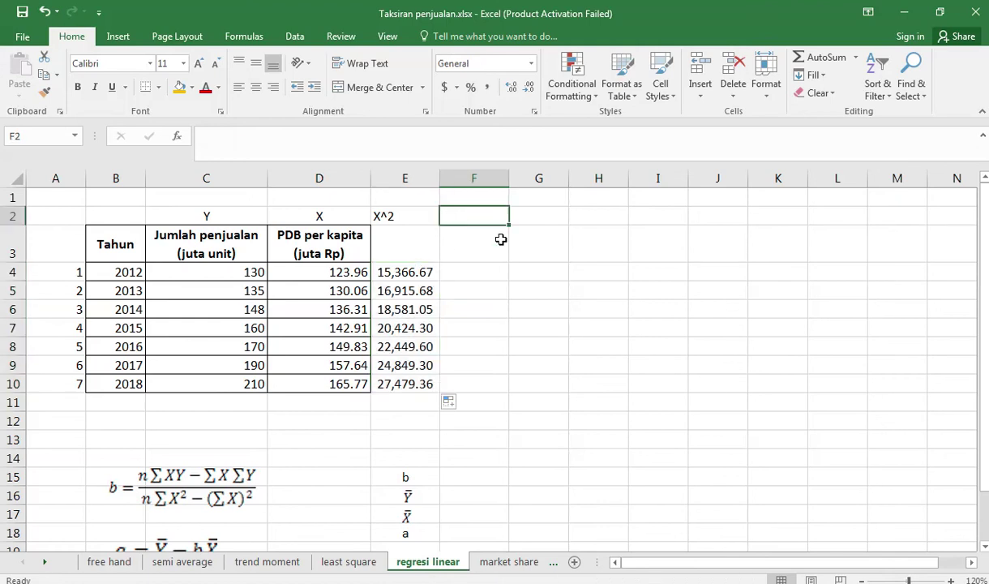
type("XY")
key("Return")
key("Return")
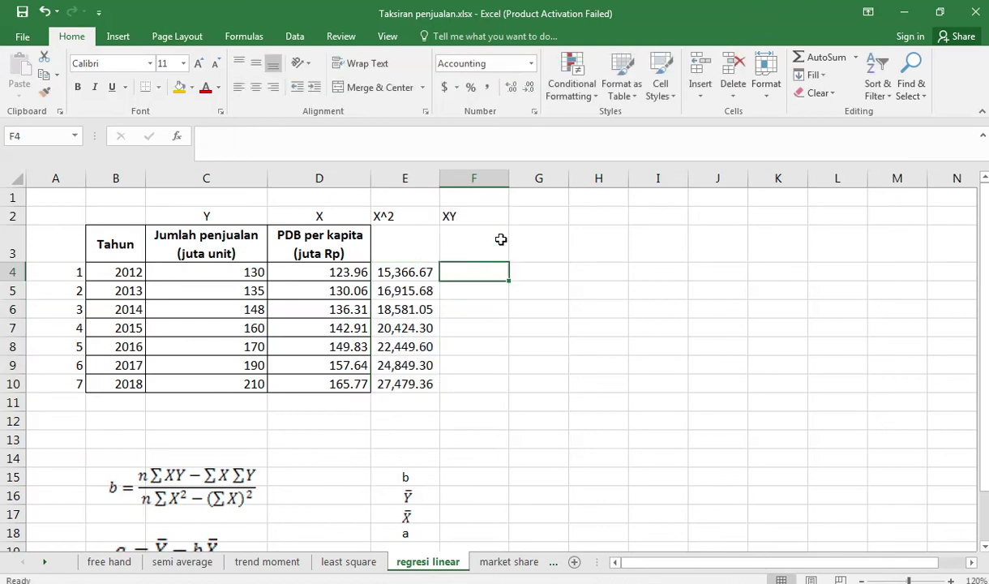
Multiply X by Y in F4 with =D4*C4 and fill the formula down through F10
type("=")
left_click(349, 269)
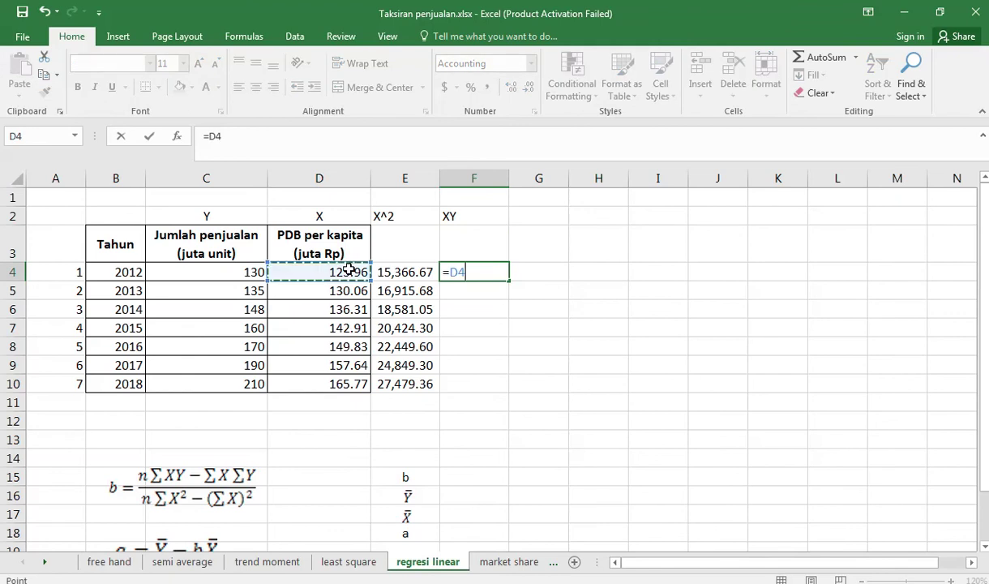
type("*")
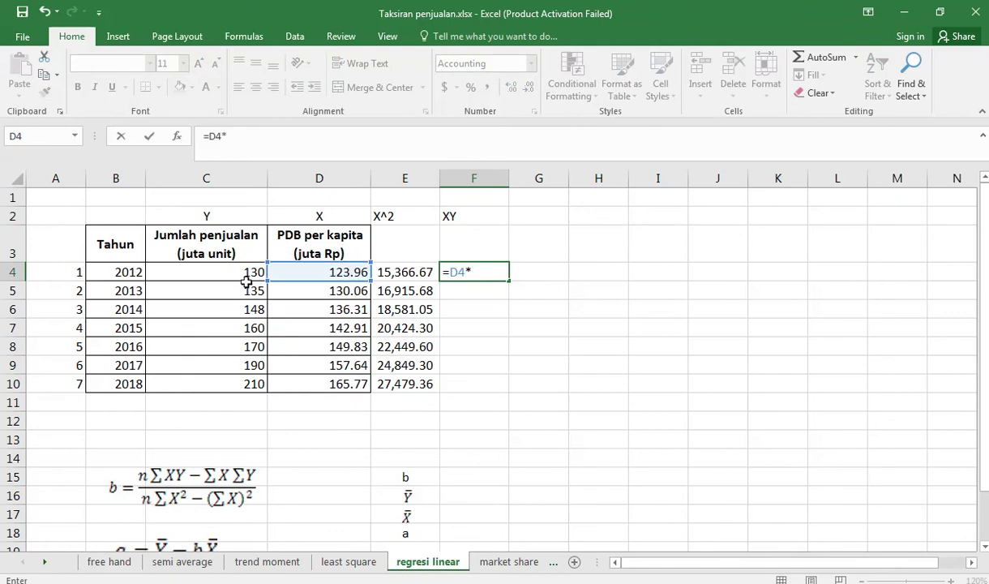
left_click(207, 271)
key("Return")
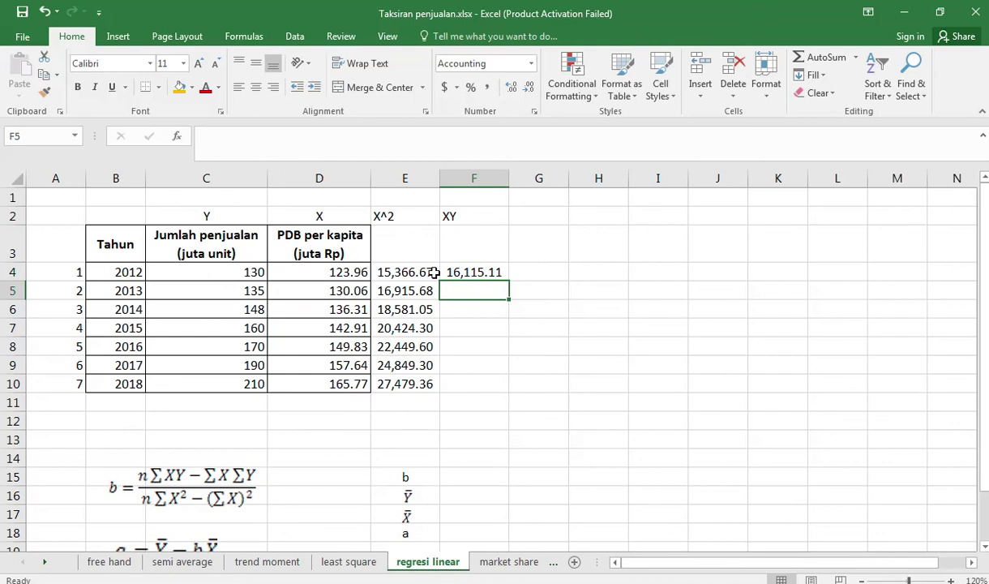
left_click(483, 274)
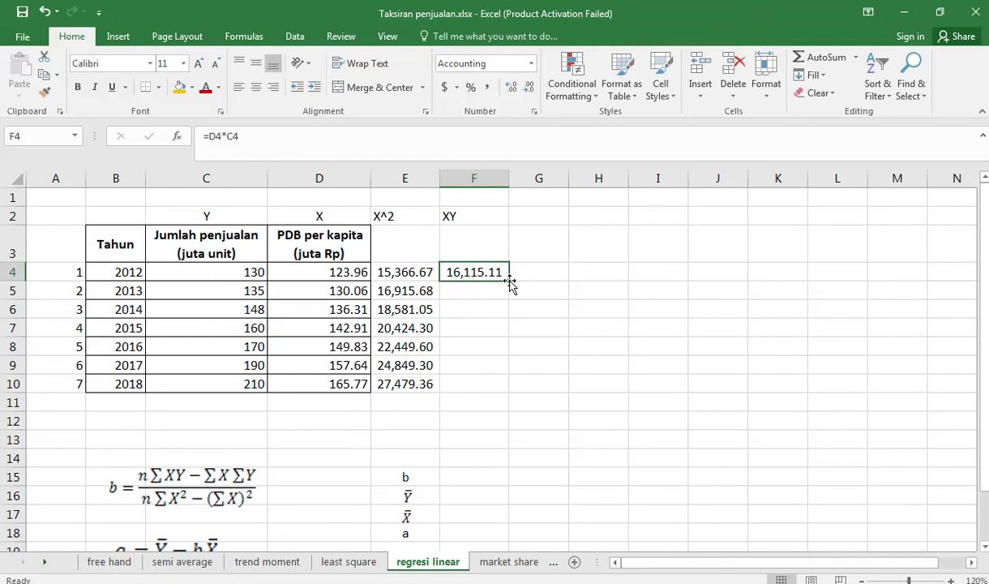
double_click(509, 281)
Total the sales column in C11 with =SUM(C4:C10) and copy the formula across through F11
left_click(248, 397)
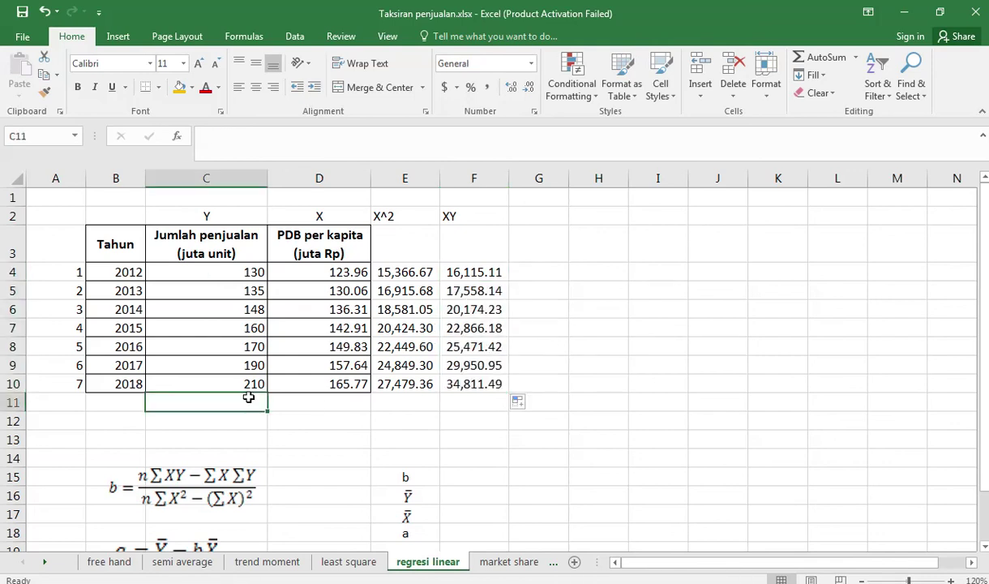
type("=sum(")
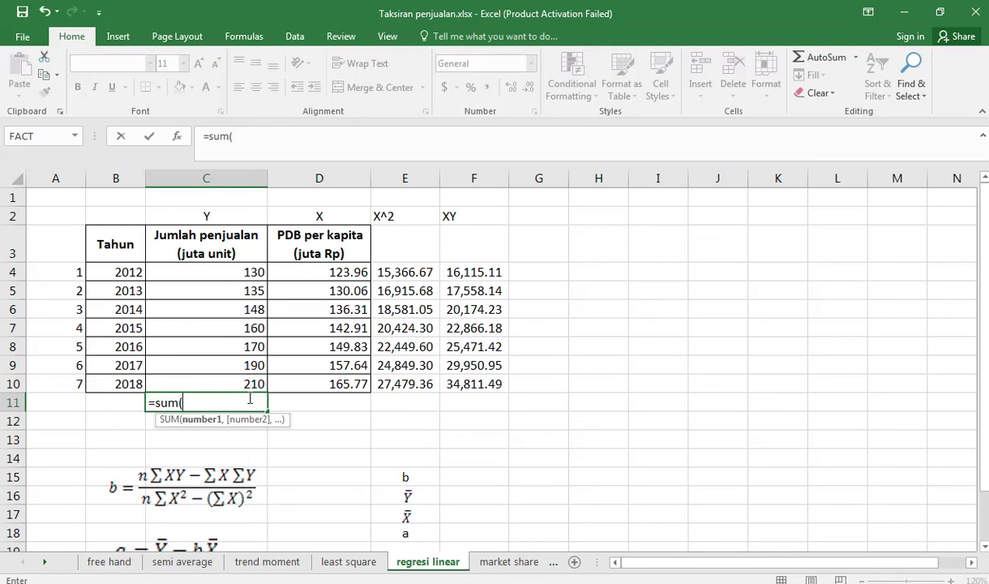
key("Up")
key("shift+Up")
key("shift+Up")
key("shift+Up")
key("shift+Up")
key("shift+Up")
key("shift+Up")
key("shift+Up")
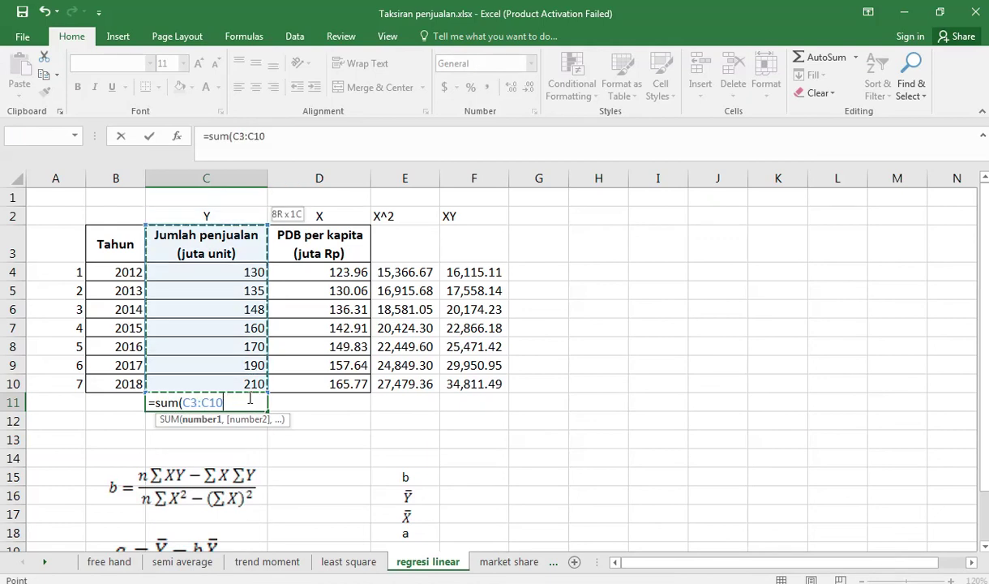
key("Return")
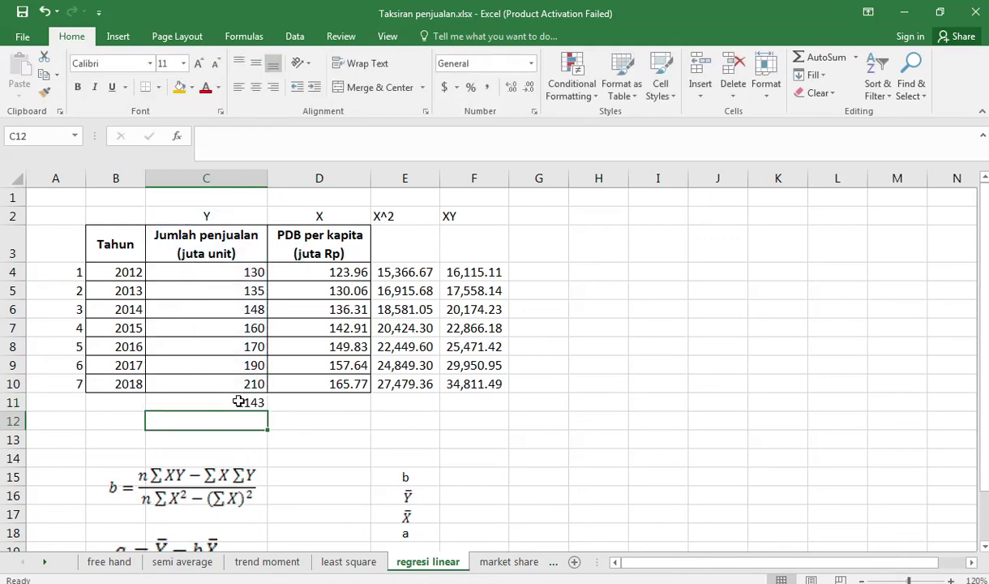
left_click(238, 401)
left_click_drag(267, 411, 486, 409)
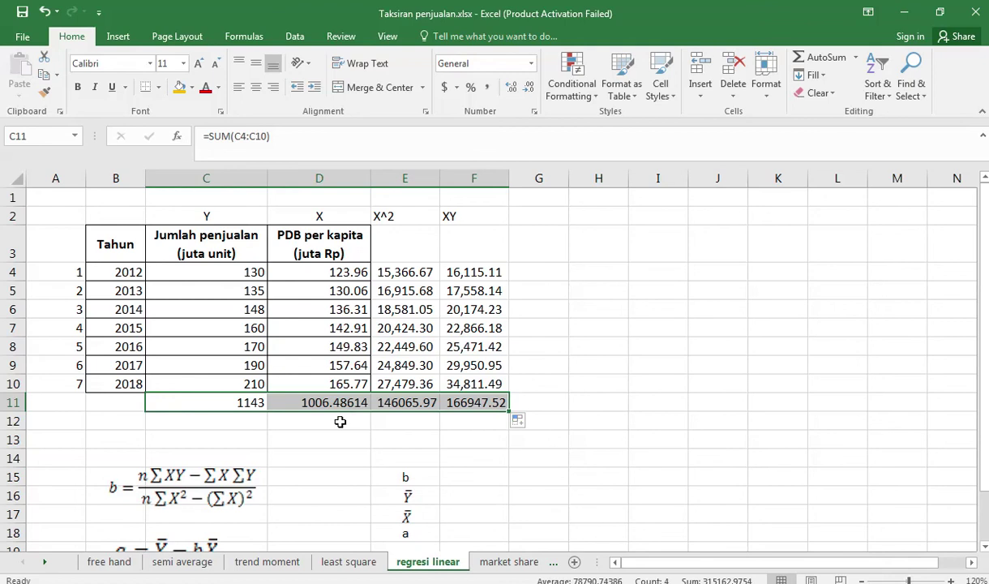
Start the slope b formula in F15 with its numerator, (A10*F11-D11*C11
left_click(483, 482)
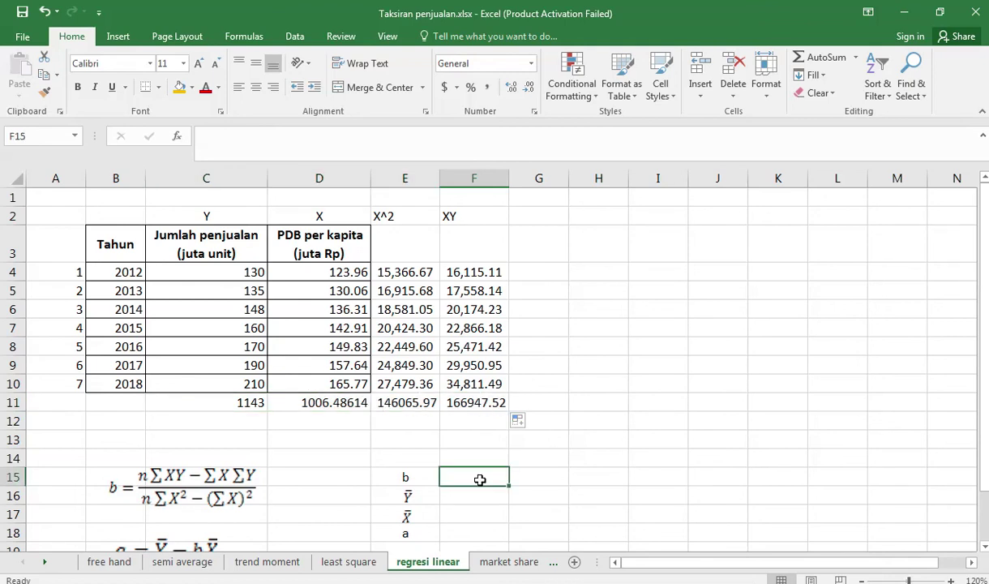
type("=(")
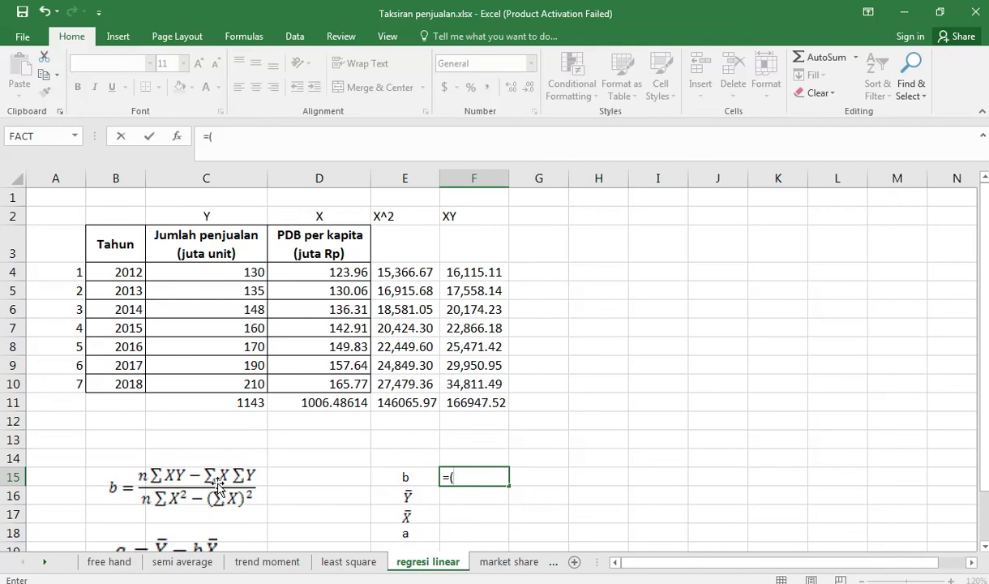
left_click(74, 383)
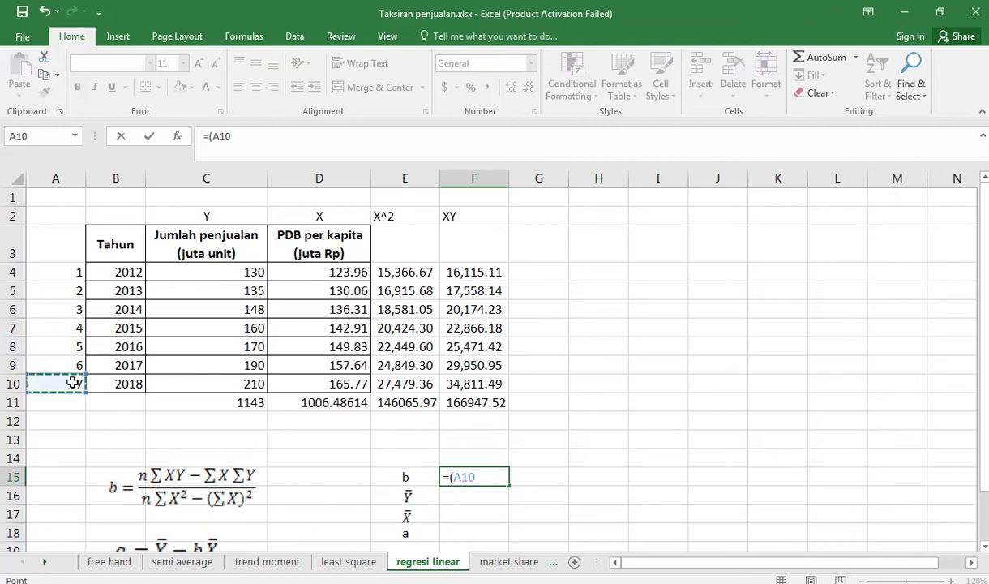
type("*")
left_click(478, 400)
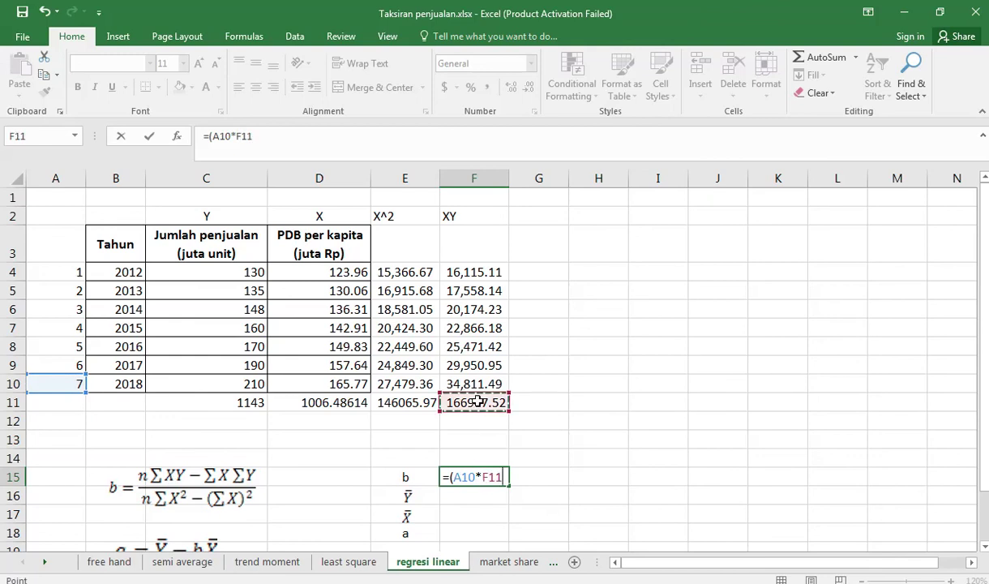
type("-")
left_click(342, 400)
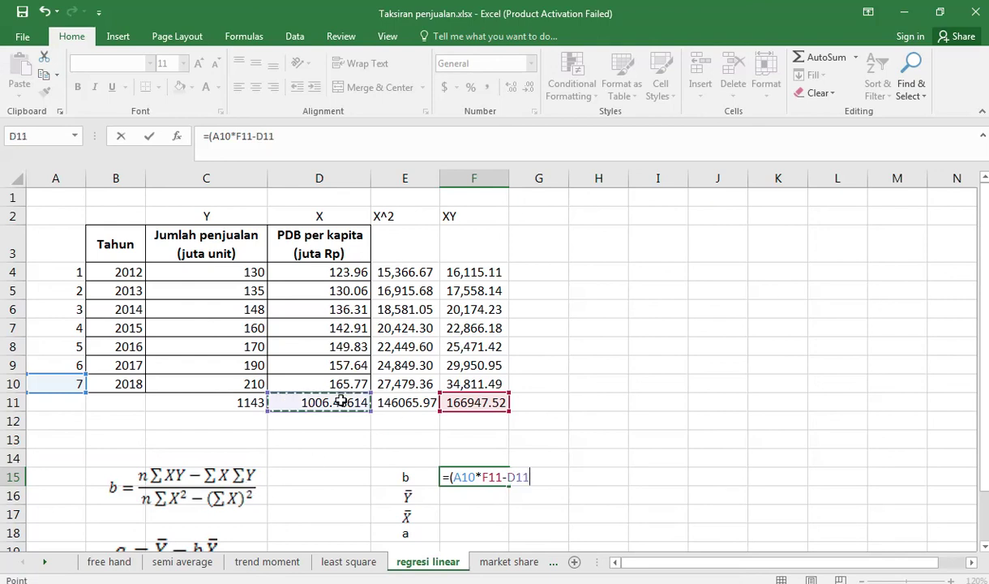
type("*")
left_click(241, 400)
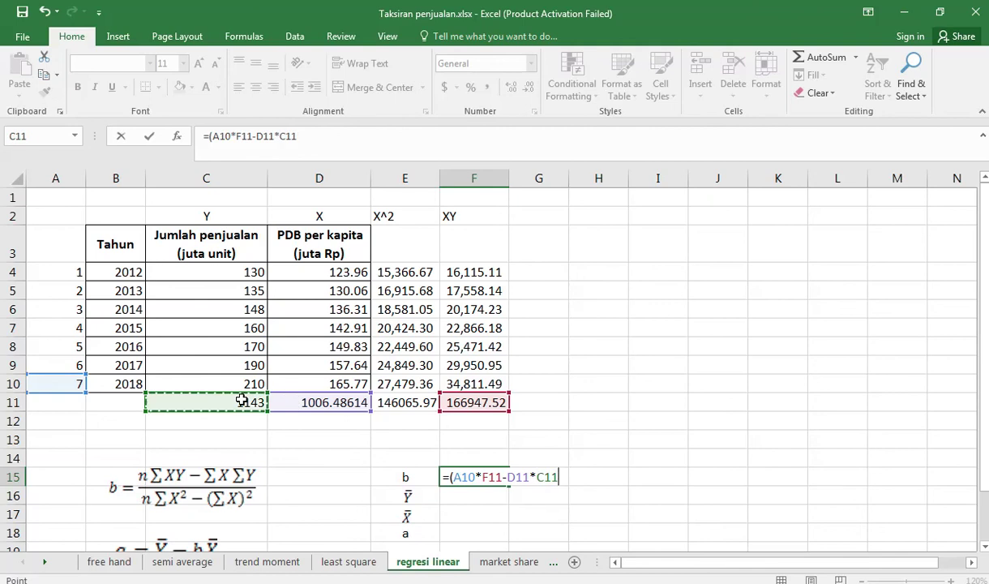
Complete the slope formula in F15 by dividing the numerator by (A10*E11-(D11)^2)
type(")/(")
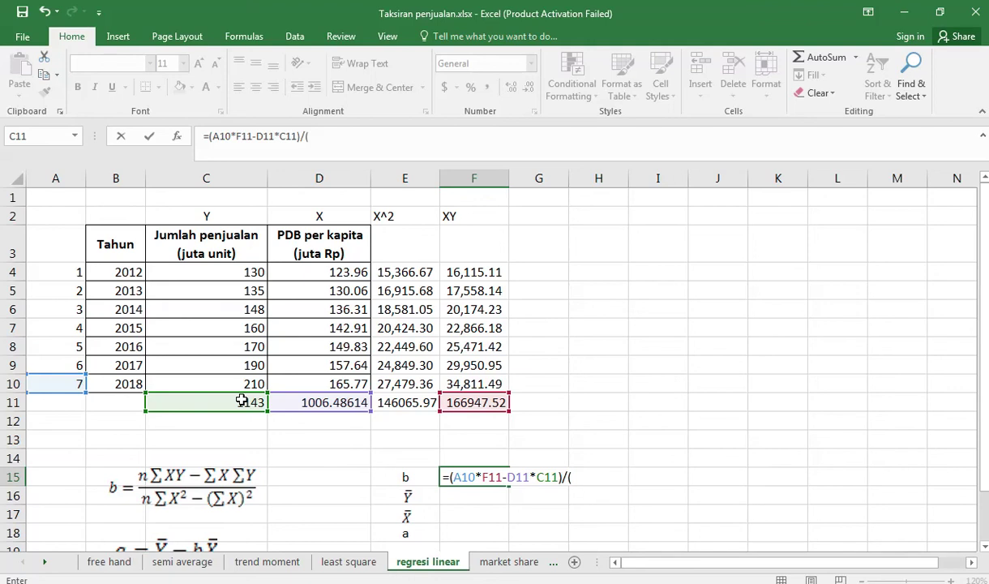
left_click(75, 381)
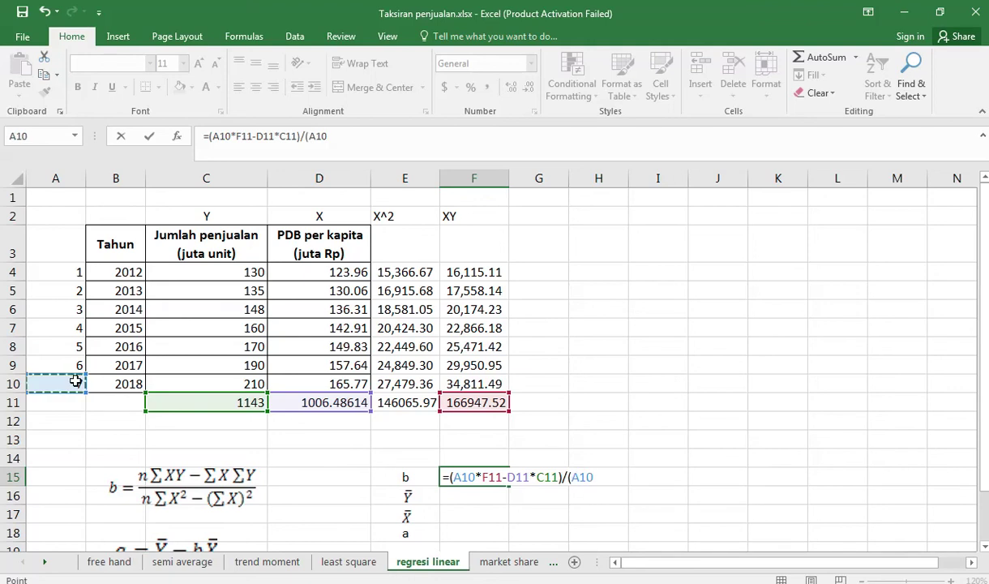
type("*")
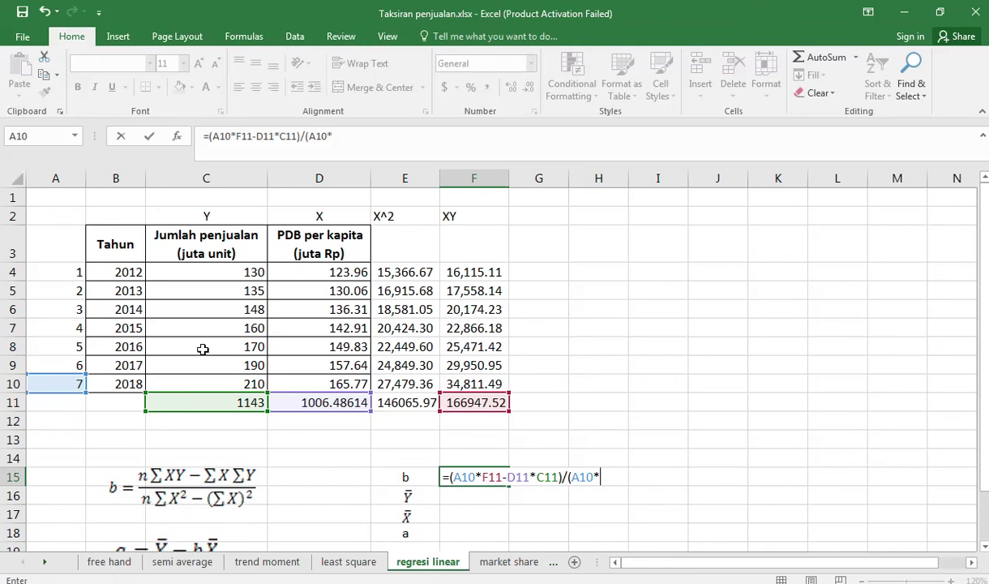
left_click(424, 402)
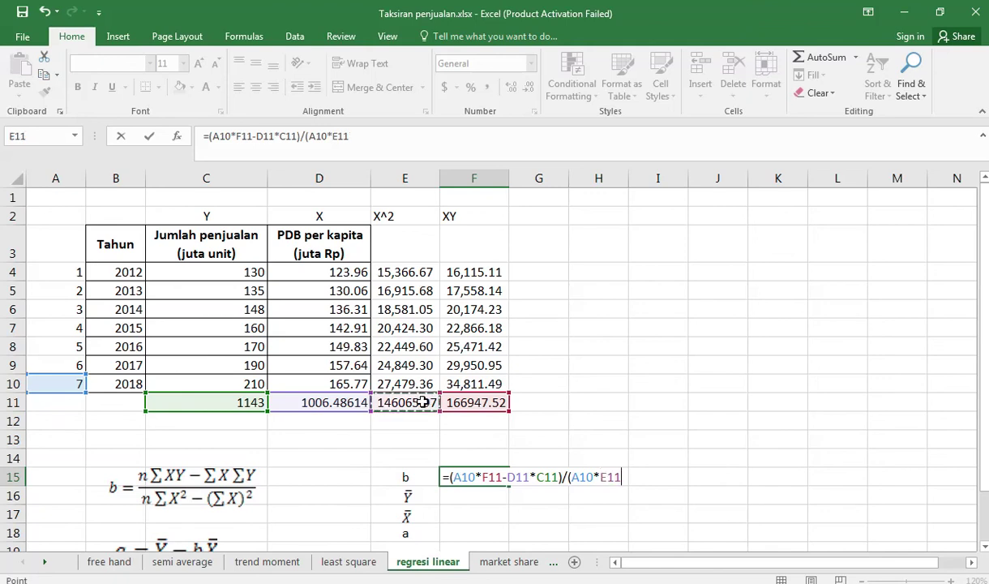
type("-(")
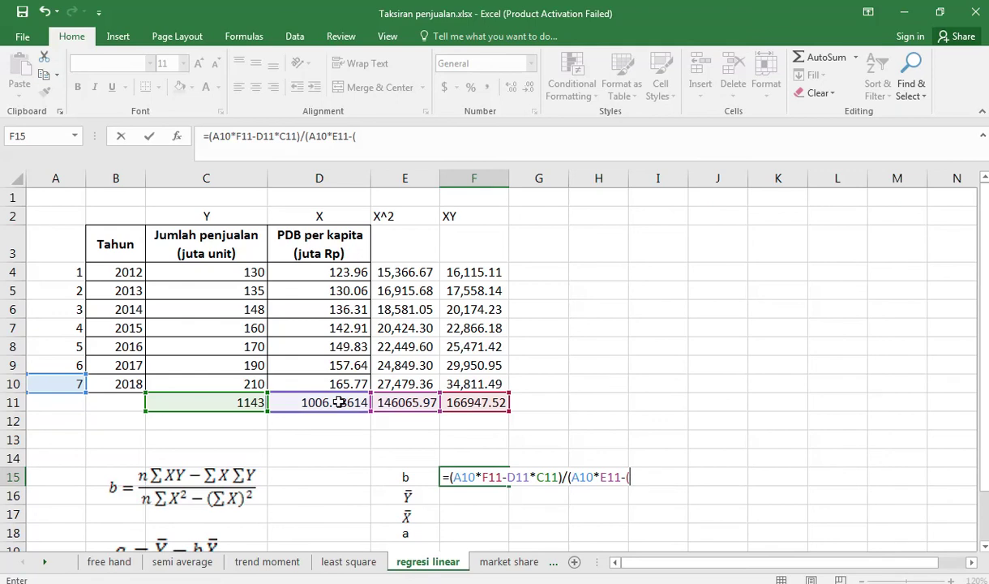
left_click(338, 402)
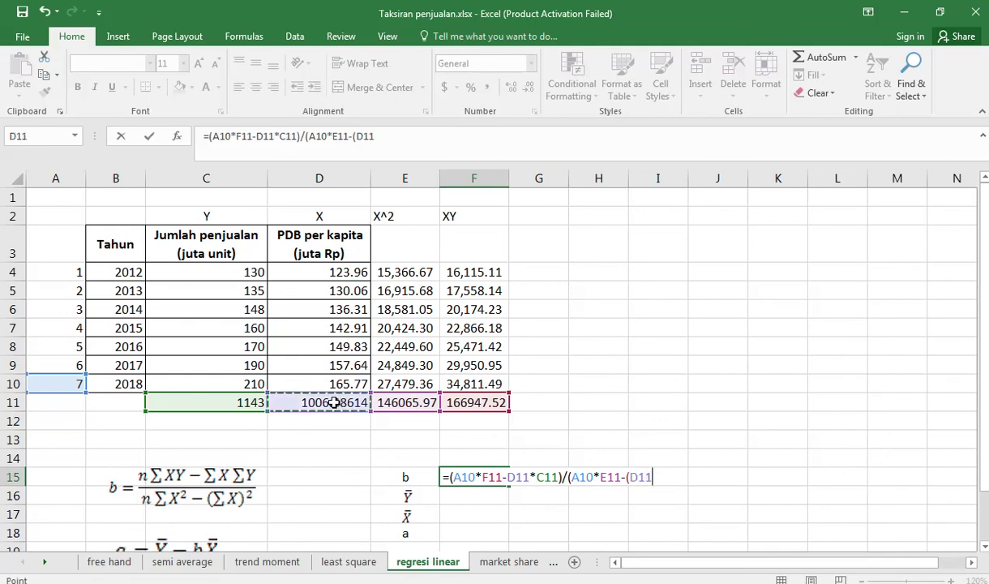
type(")^")
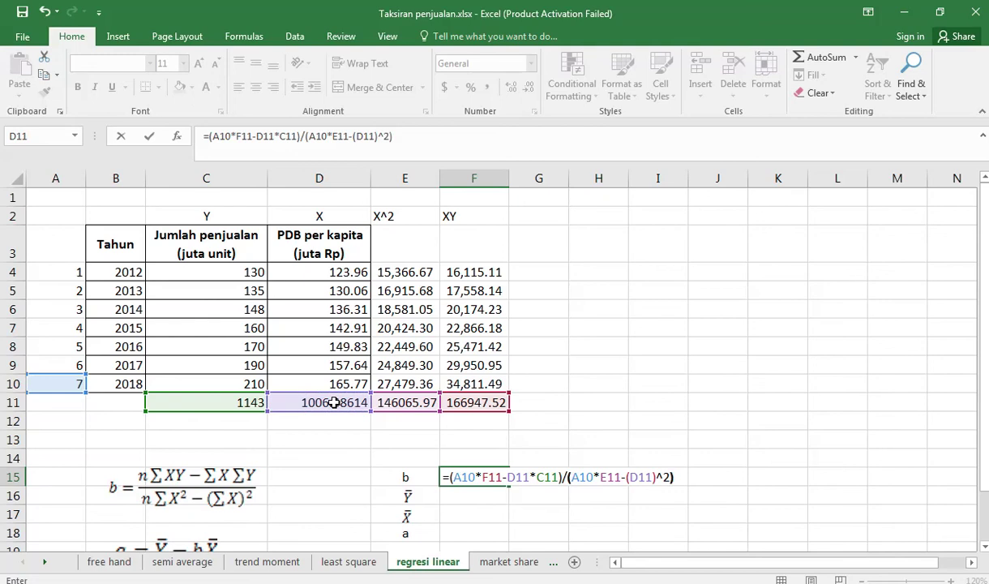
type("2)")
key("Return")
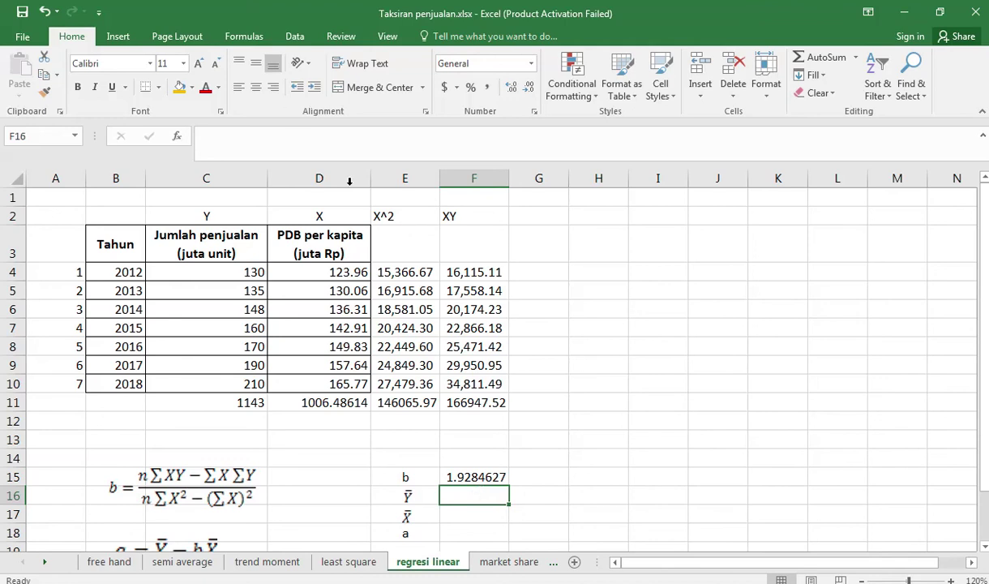
Calculate the mean of the sales column in F16 with =AVERAGE(C4:C10)
scroll(355, 313, "down", 4)
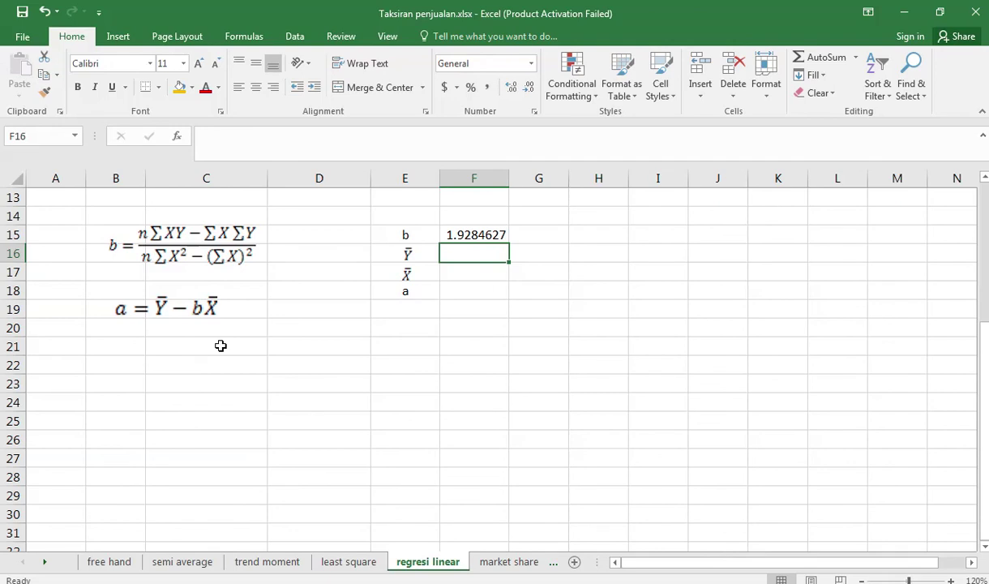
type("=a")
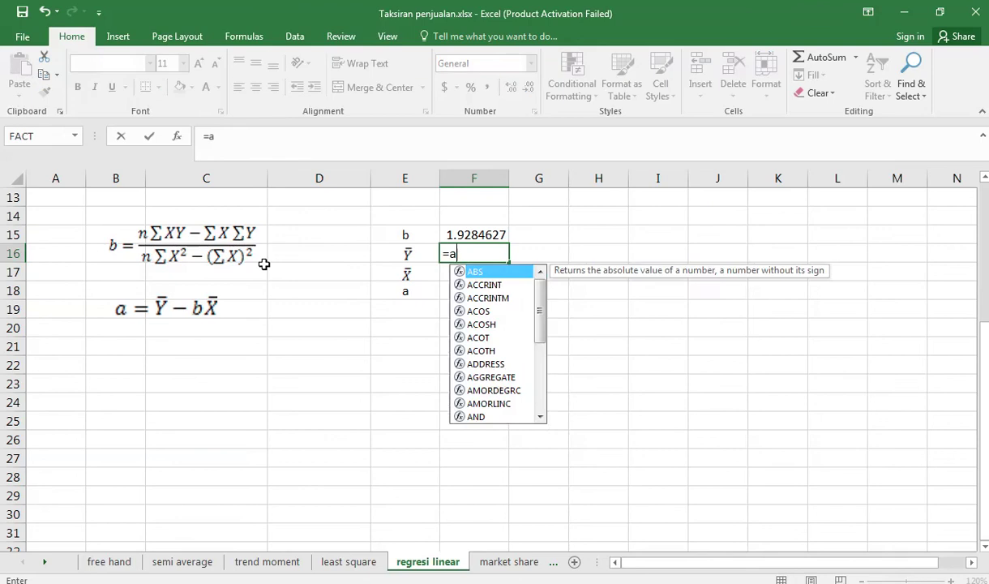
type("verage(")
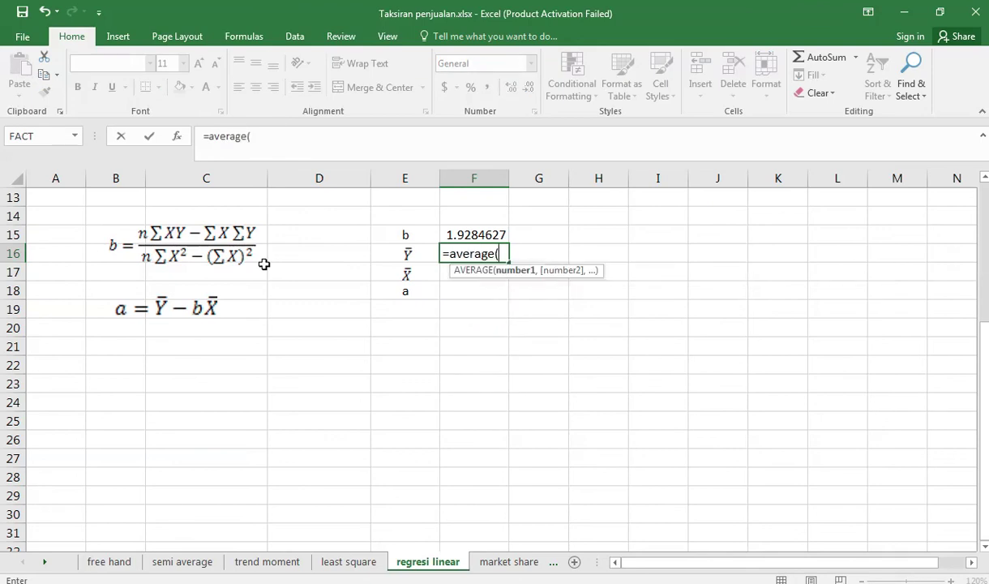
key("Up")
key("Up")
key("Up")
key("Up")
key("Up")
key("Up")
key("Up")
key("Up")
key("Up")
key("Up")
key("Up")
key("Up")
key("Up")
key("Up")
key("Up")
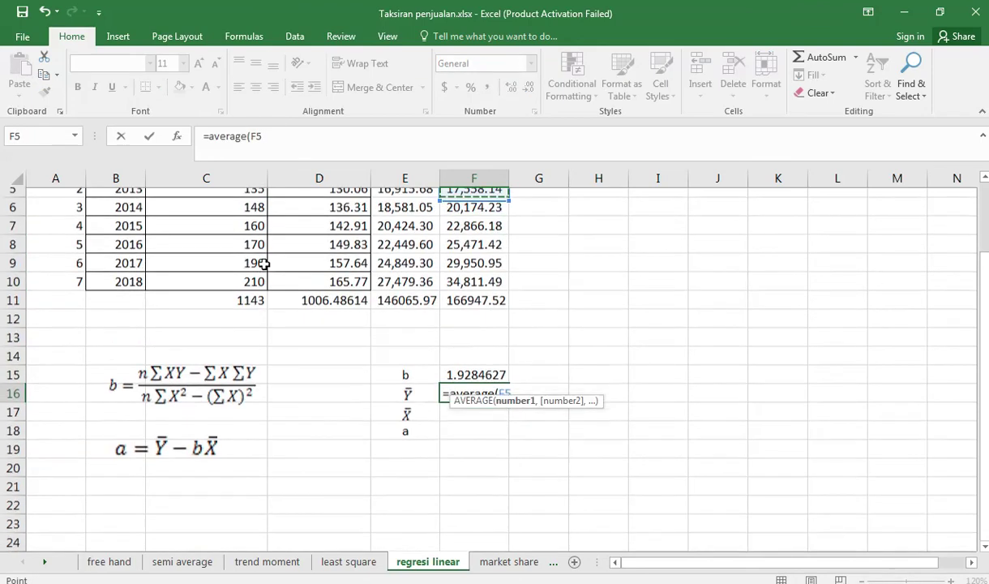
key("Left")
key("Left")
key("Left")
key("Left")
key("Down")
key("Down")
key("Down")
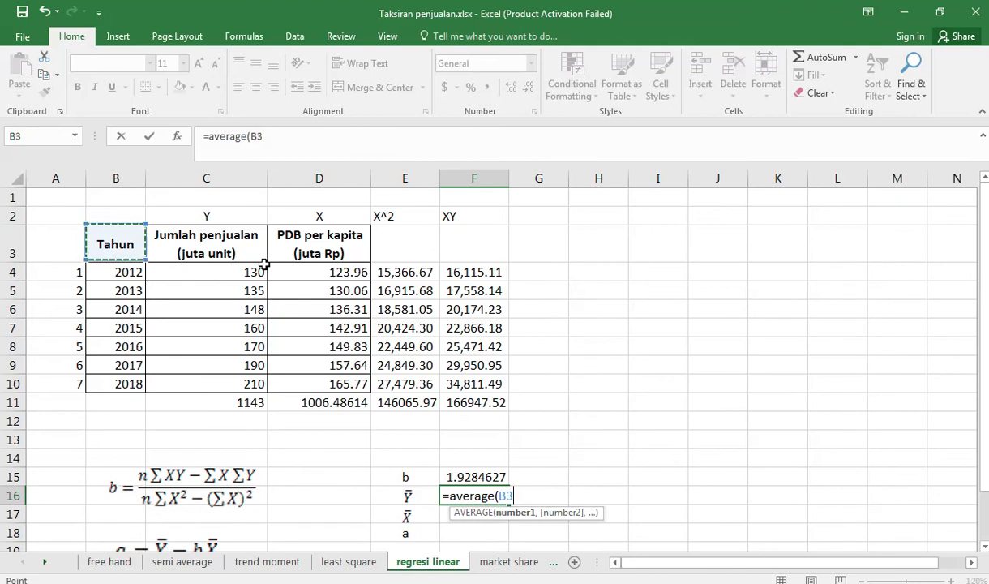
key("Right")
key("ctrl+shift+Down")
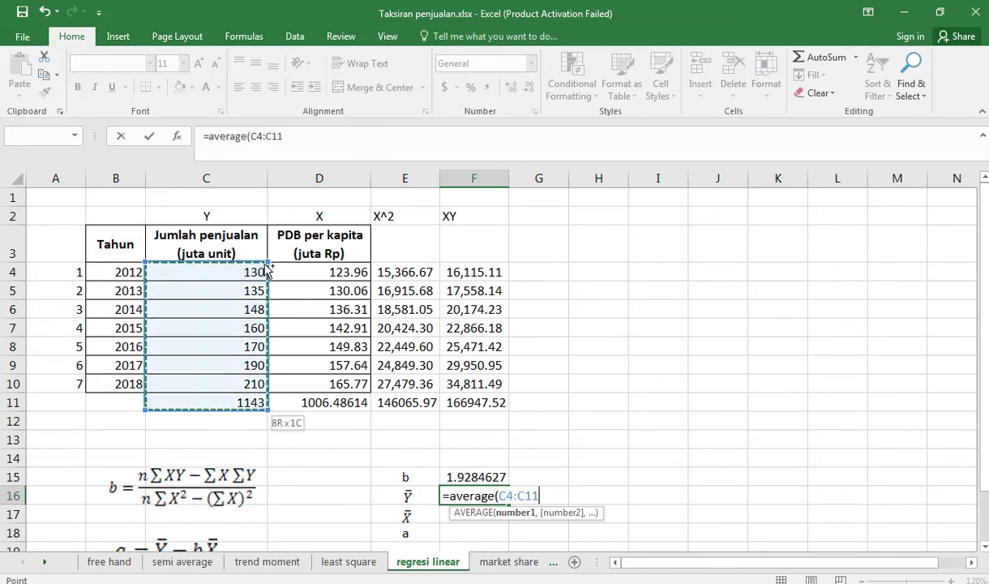
key("shift+Up")
key("Return")
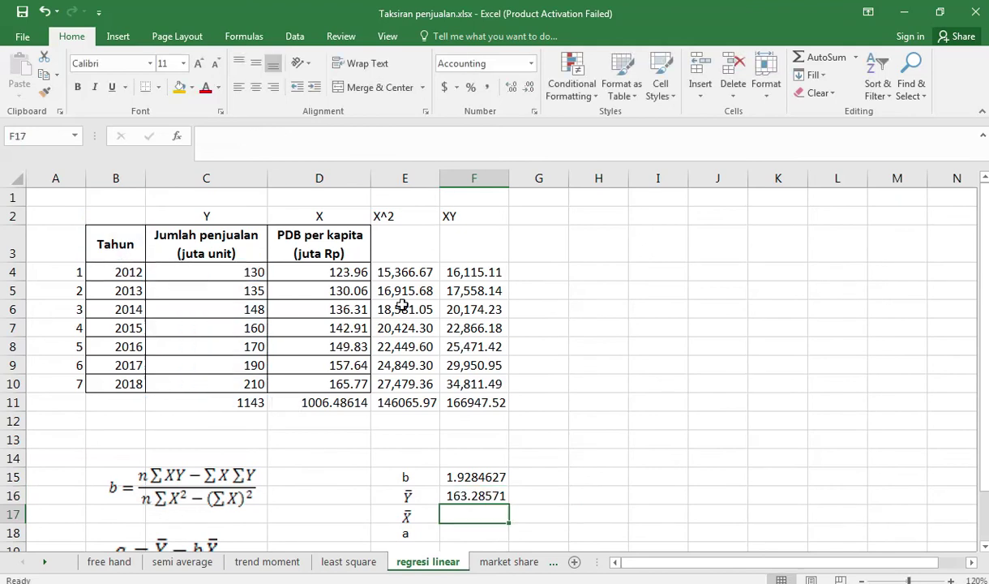
Calculate the mean of the per-capita PDB column in F17 with =AVERAGE(D4:D10)
type("=")
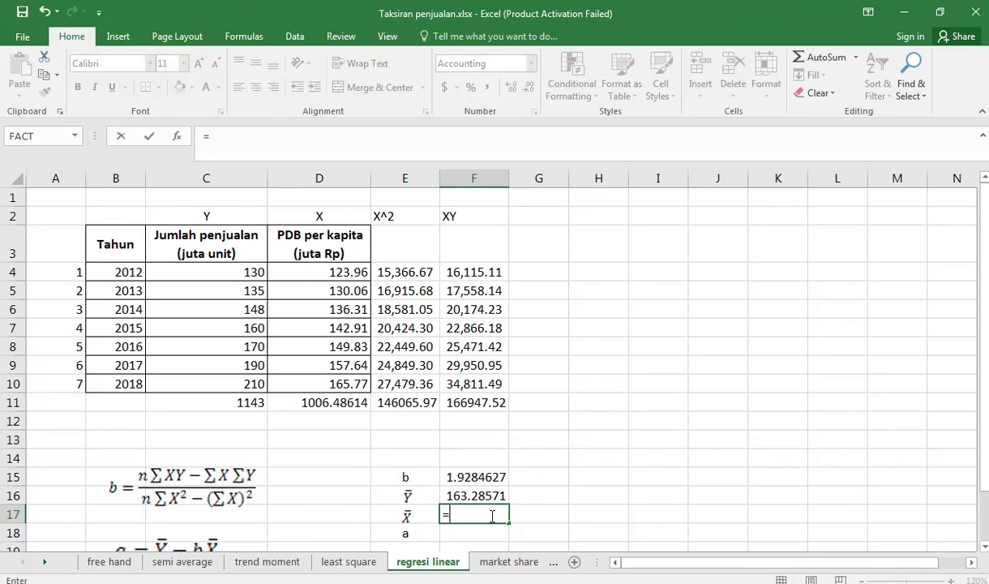
type("average(")
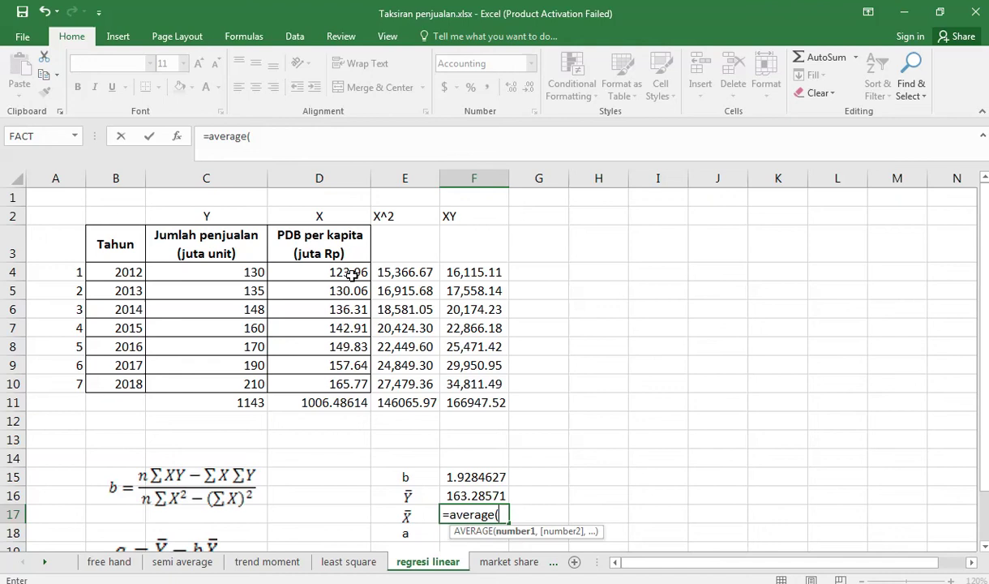
left_click_drag(336, 267, 346, 389)
key("Return")
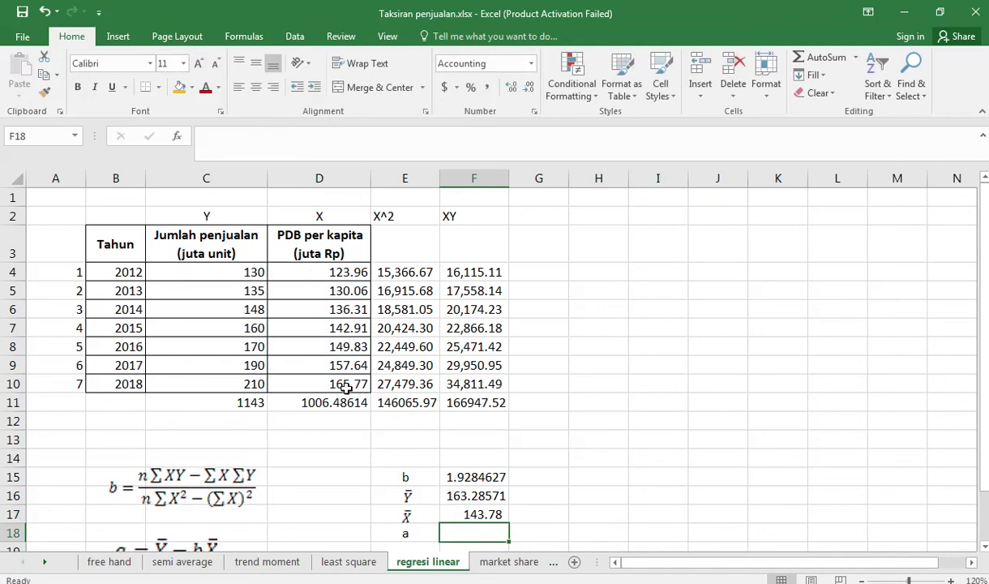
Calculate the intercept a in F18 with =F16-F15*F17
scroll(346, 389, "down", 1)
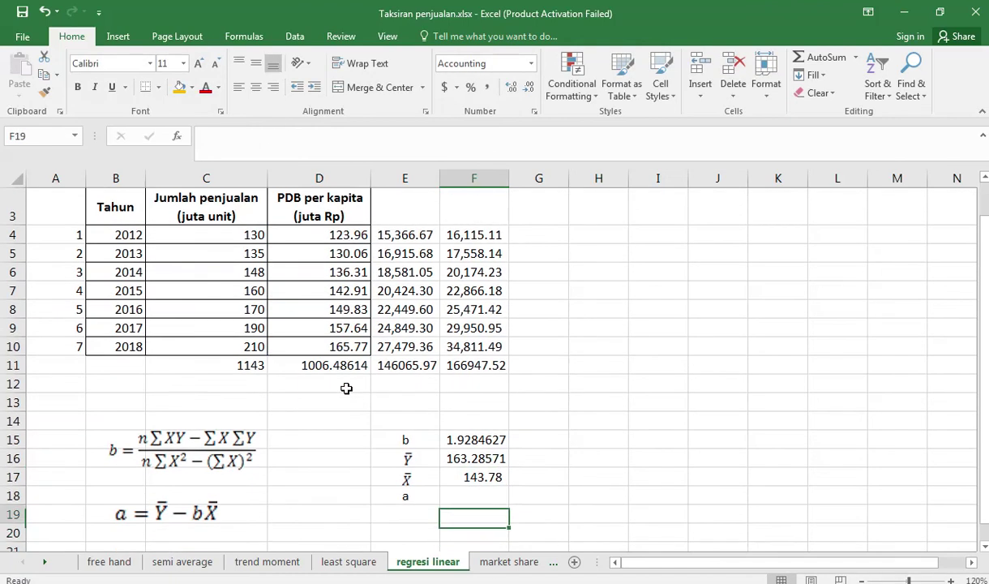
type("=")
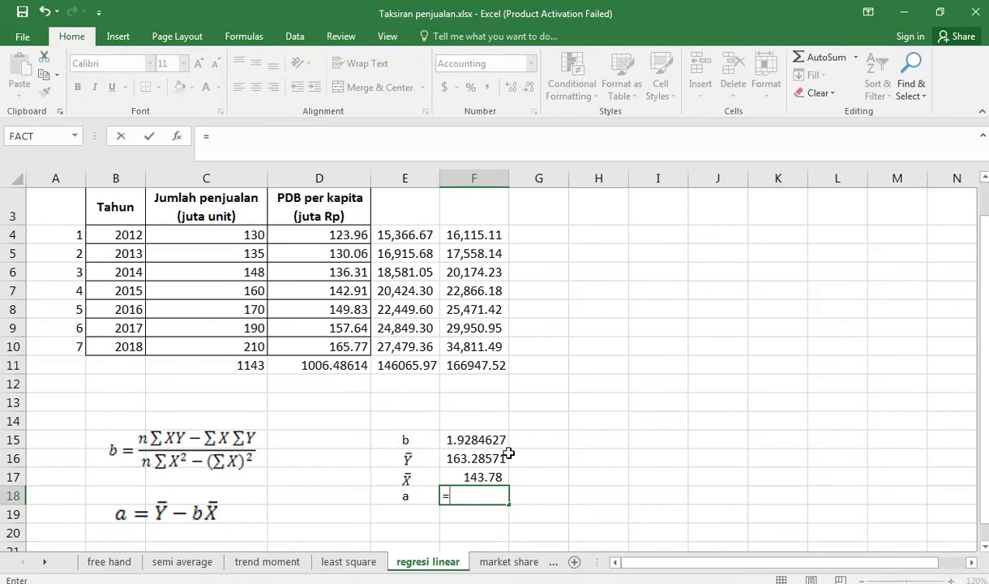
left_click(484, 460)
type("-")
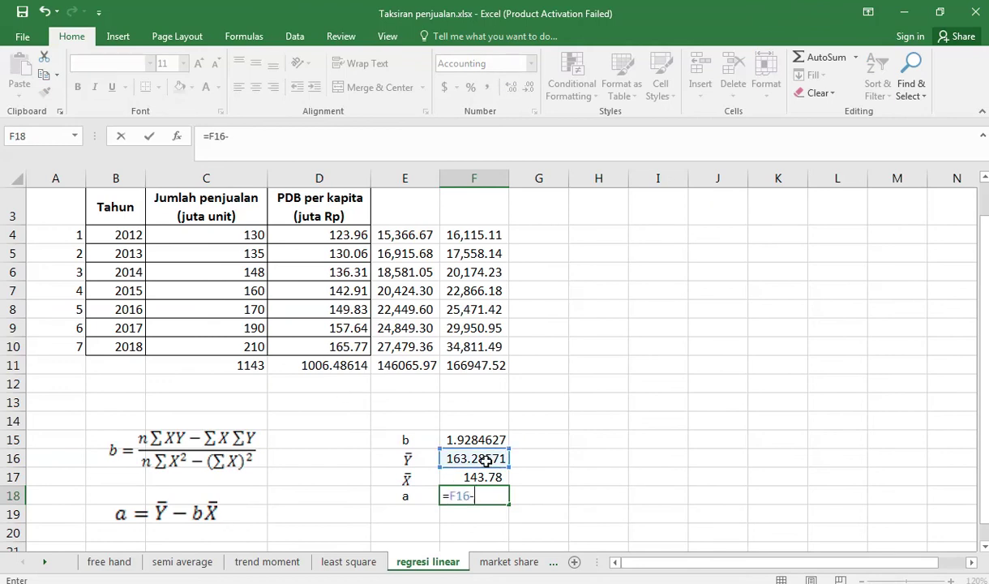
left_click(478, 435)
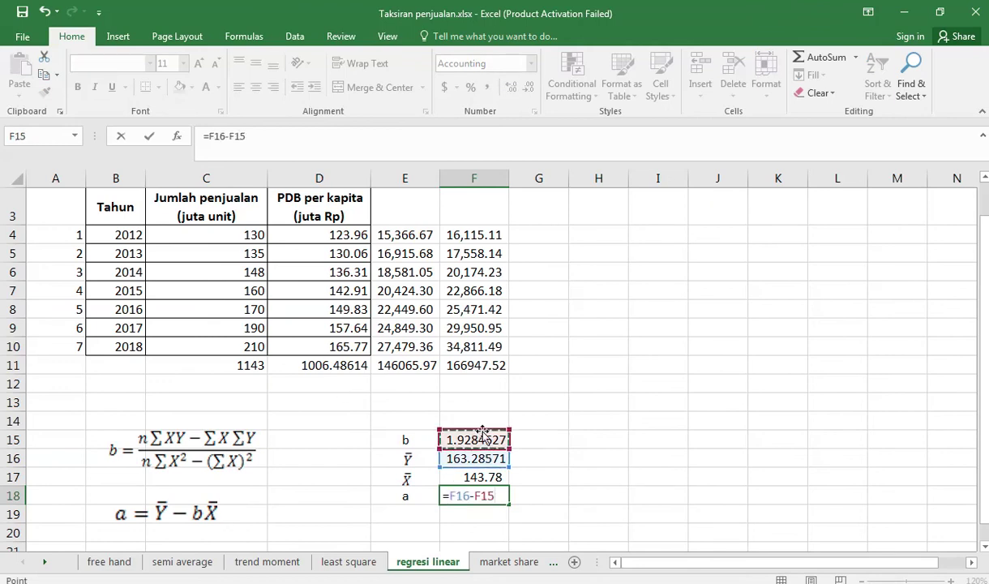
type("*")
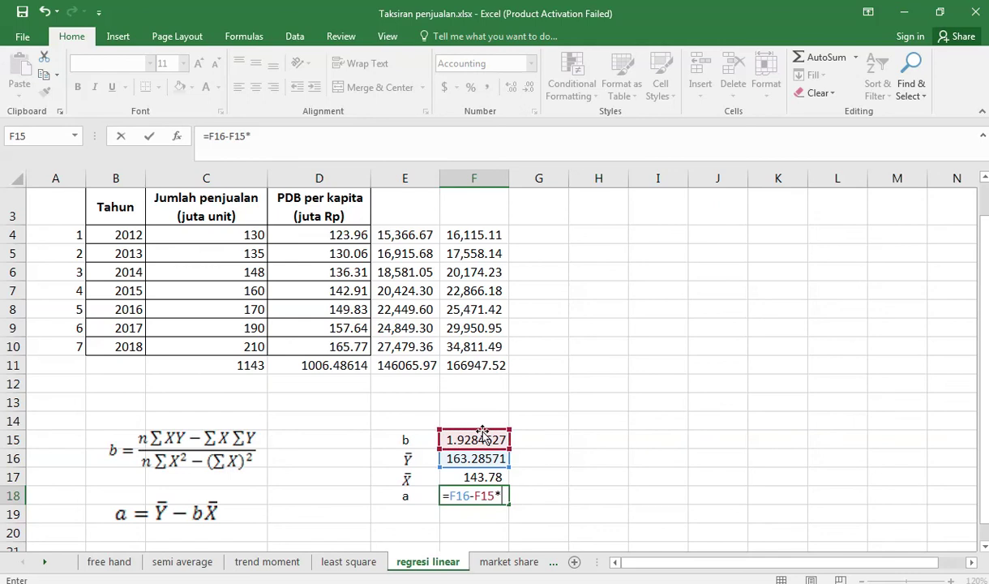
left_click(487, 477)
key("Return")
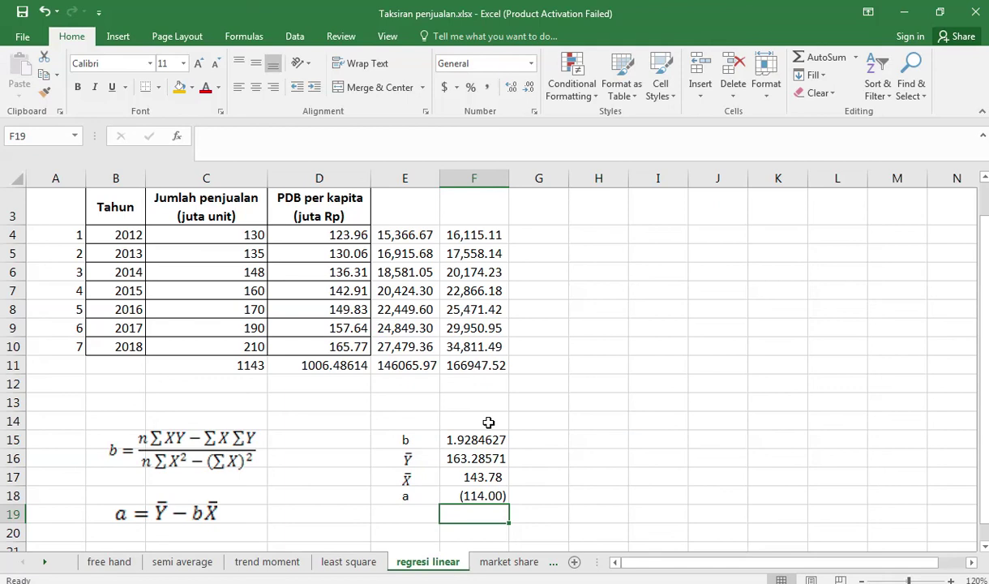
Begin the regression equation in row 20 with the label Y in E20 and the intercept reference =F18 in F20
left_click(428, 532)
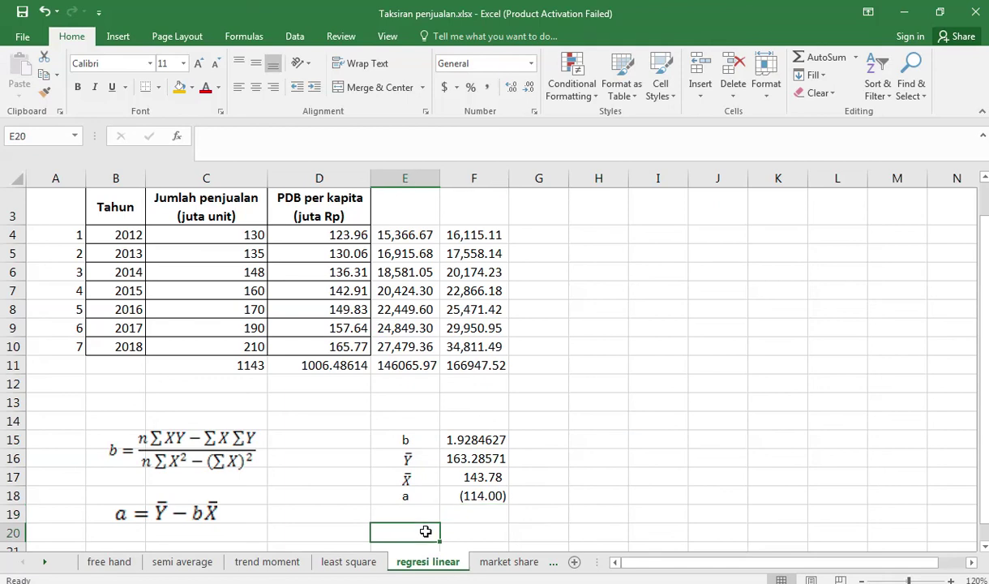
type("Y")
key("Tab")
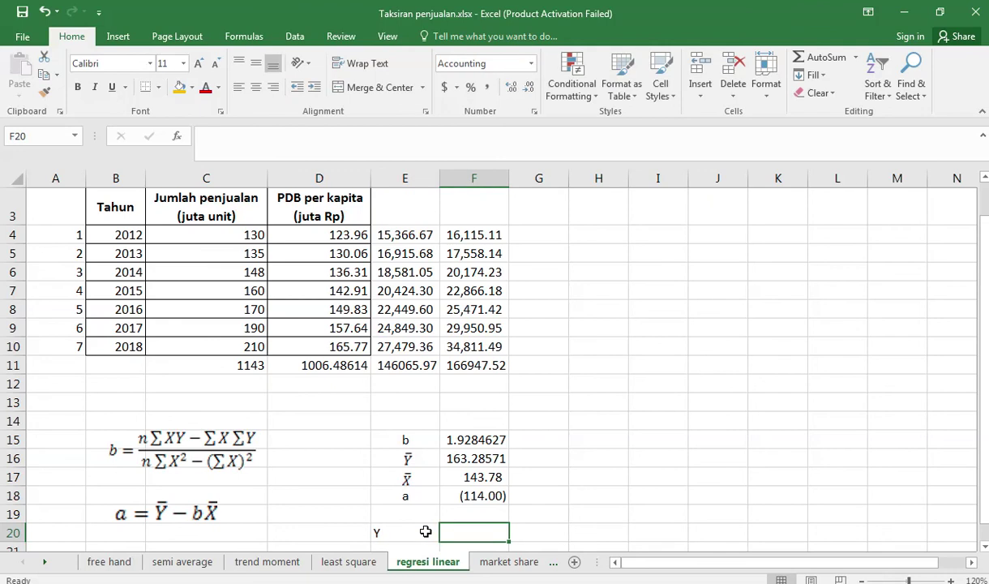
left_click(424, 531)
key("Tab")
type("=")
key("Up")
key("Up")
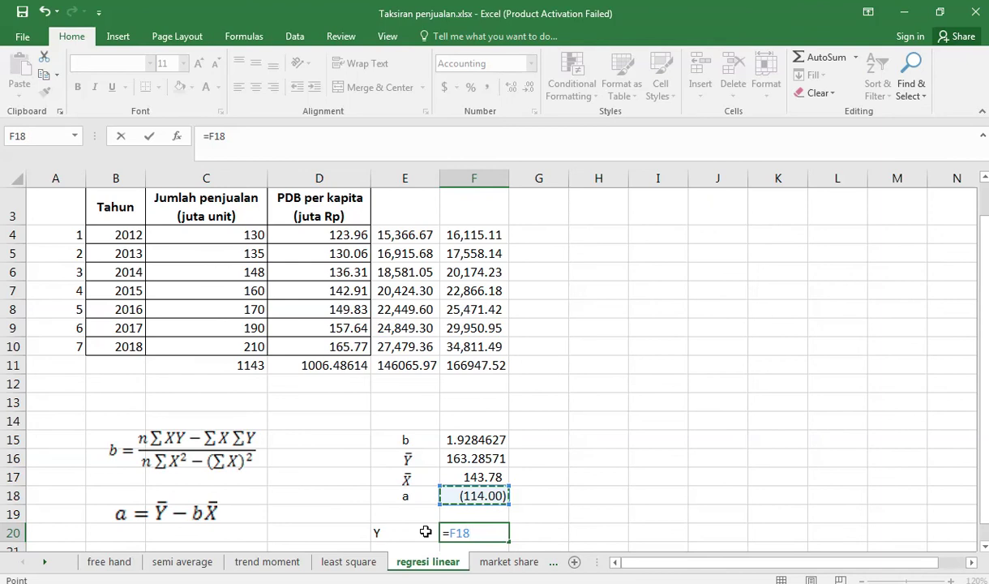
key("Return")
key("Up")
key("Right")
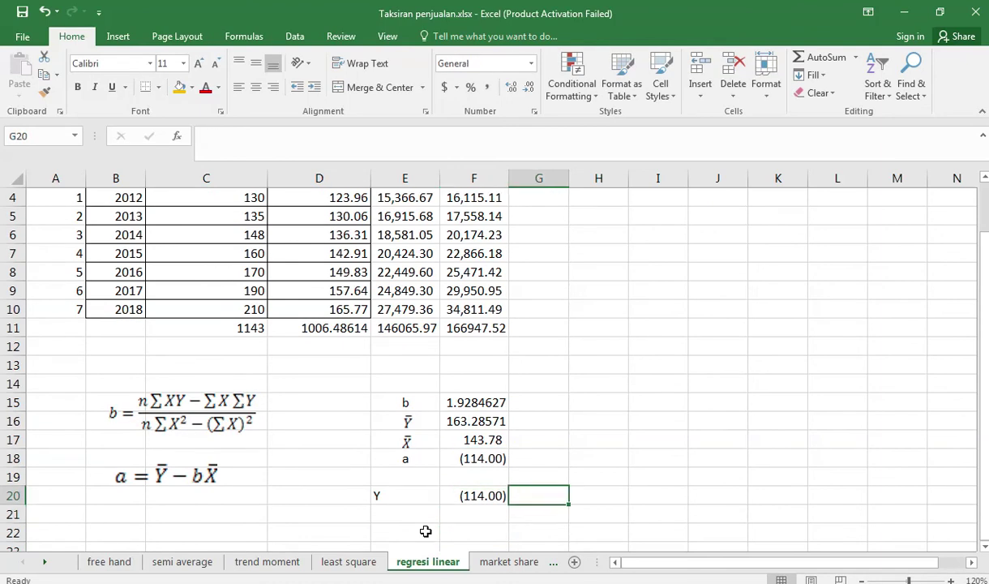
Extend the regression equation with + in G20, the slope reference =F15 in H20 and X in I20
type("+")
key("Return")
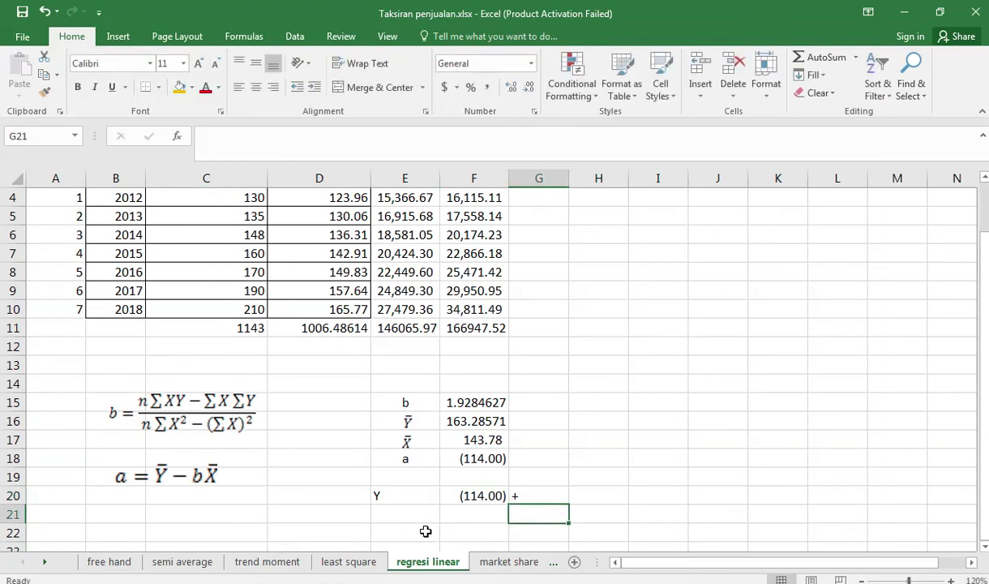
key("Up")
key("Right")
type("=")
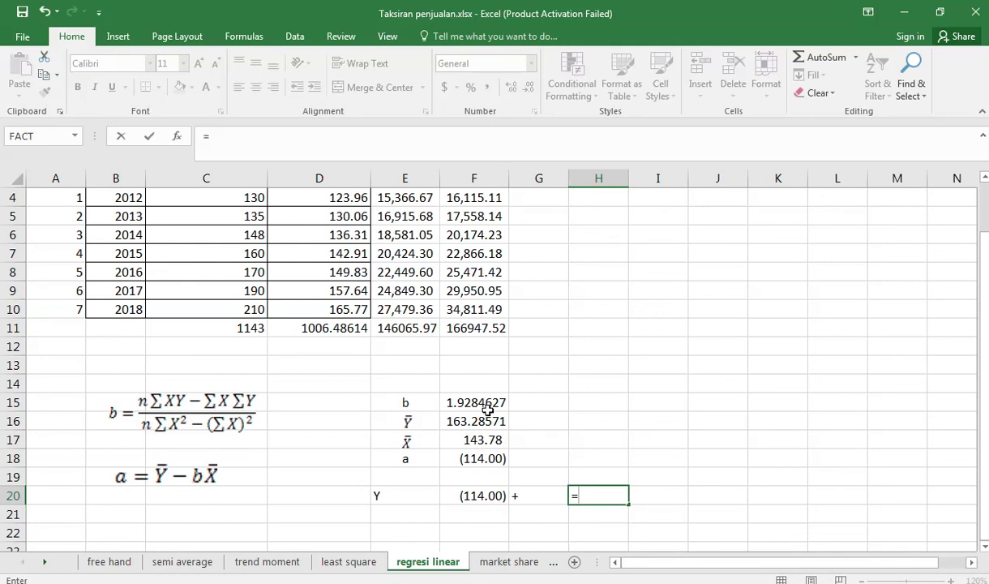
left_click(487, 402)
key("Return")
key("Up")
key("Right")
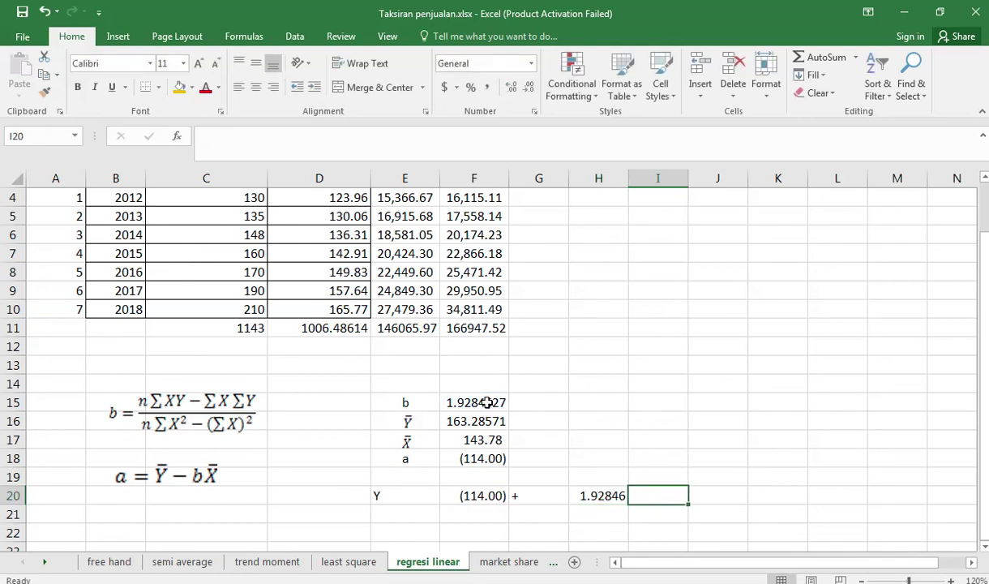
type("X")
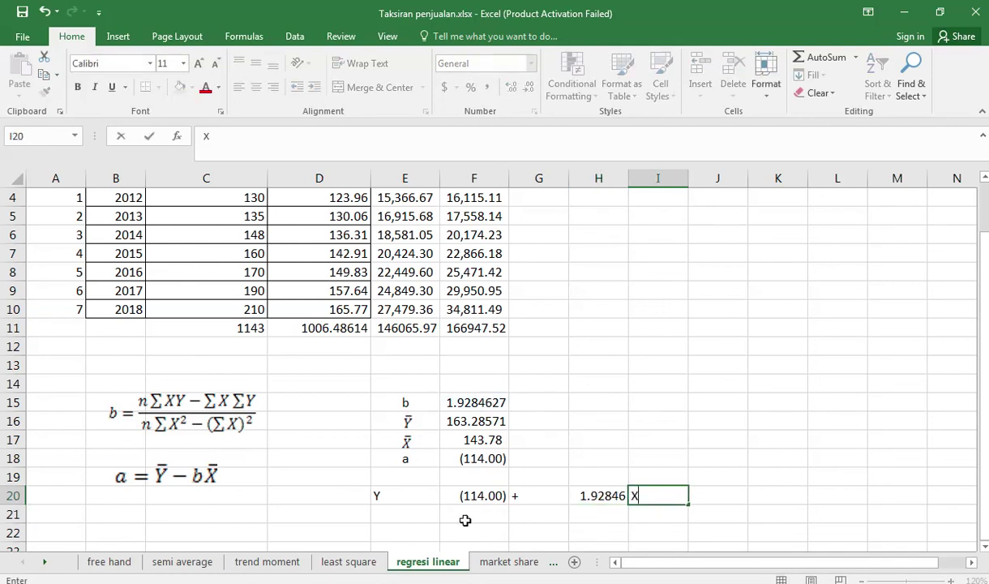
left_click(465, 520)
Change the equation label in E20 to "Y ="
left_click(409, 491)
left_click(325, 137)
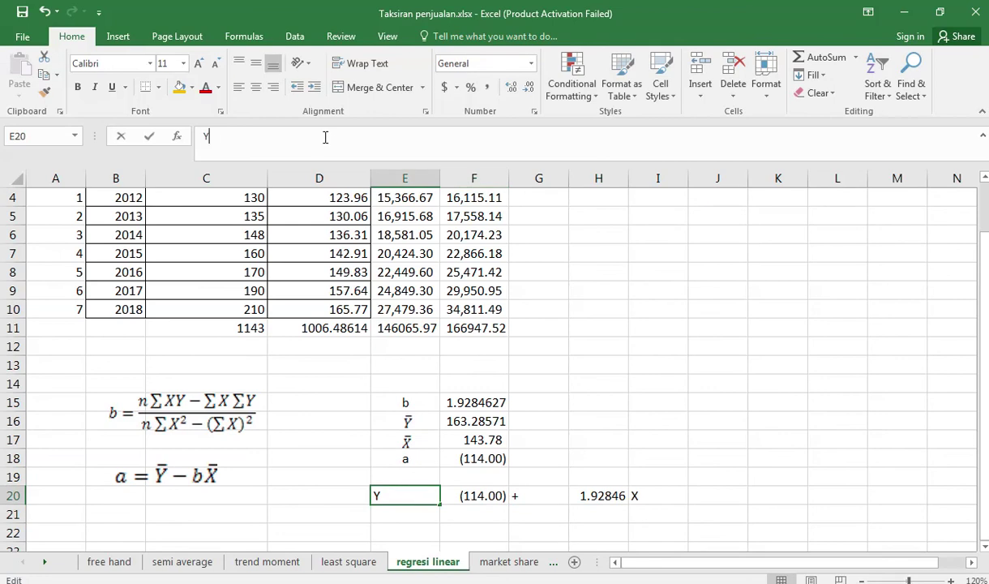
key("Return")
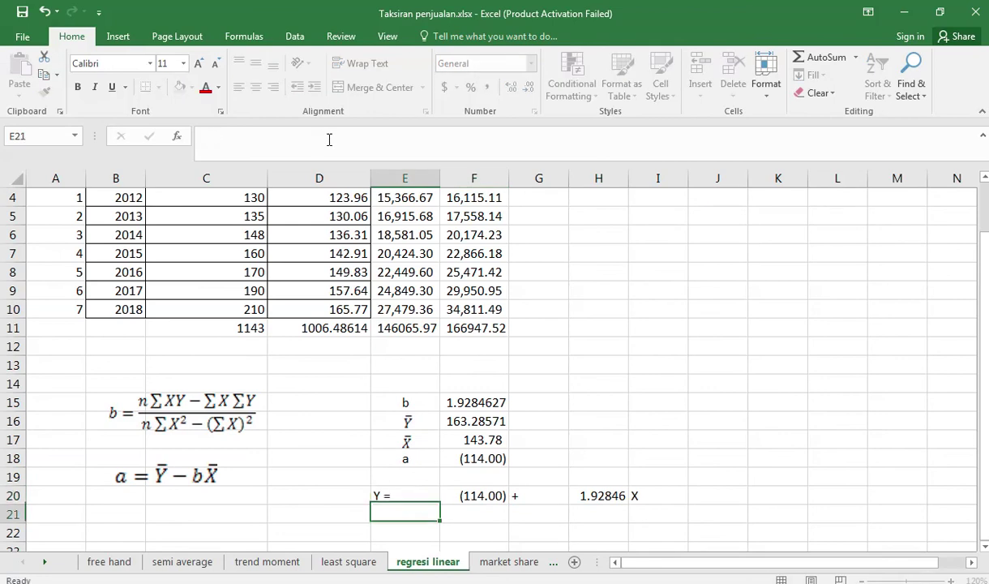
Narrow column G to fit the plus sign and right-align the "Y =" label in E20
left_click_drag(570, 179, 523, 178)
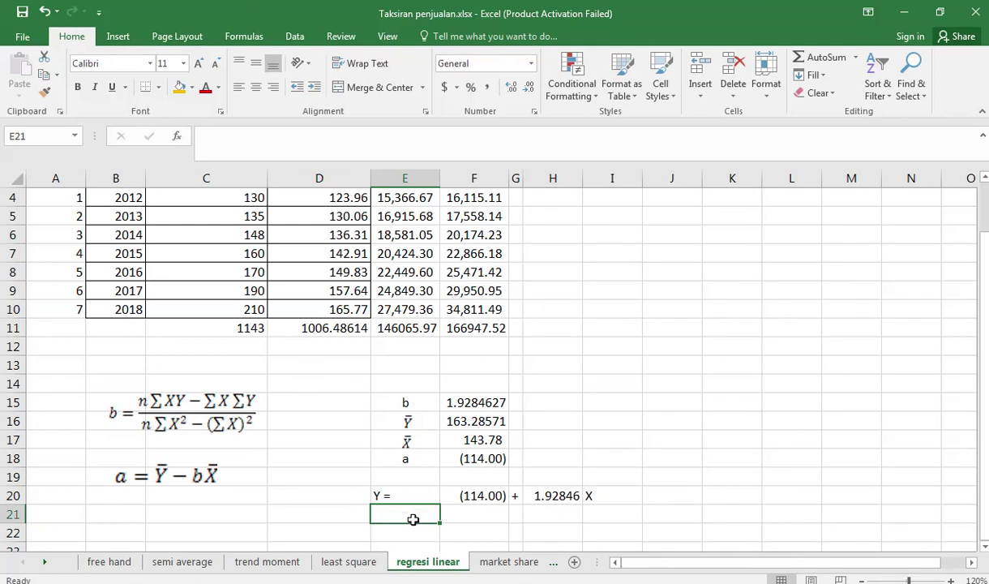
left_click(389, 495)
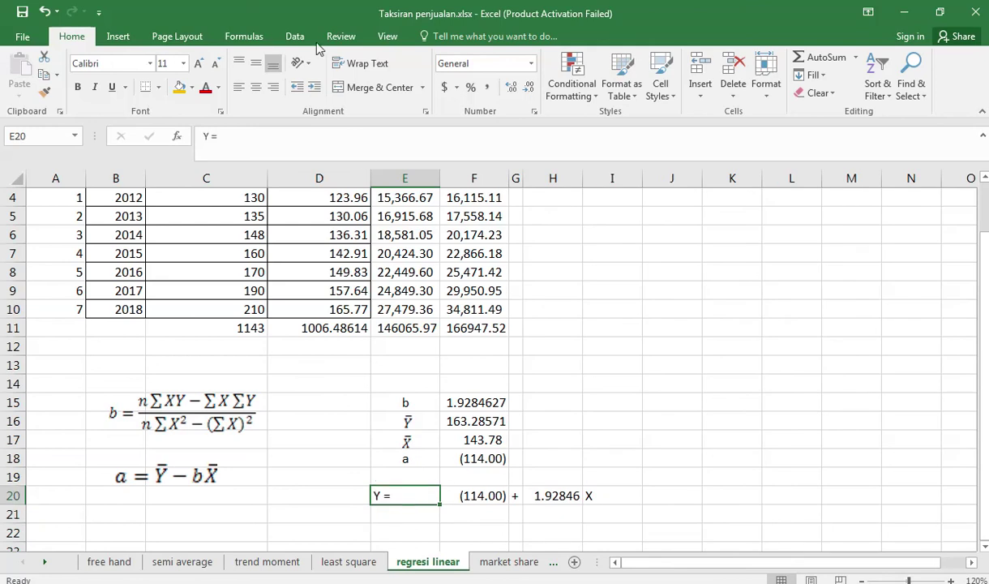
left_click(273, 87)
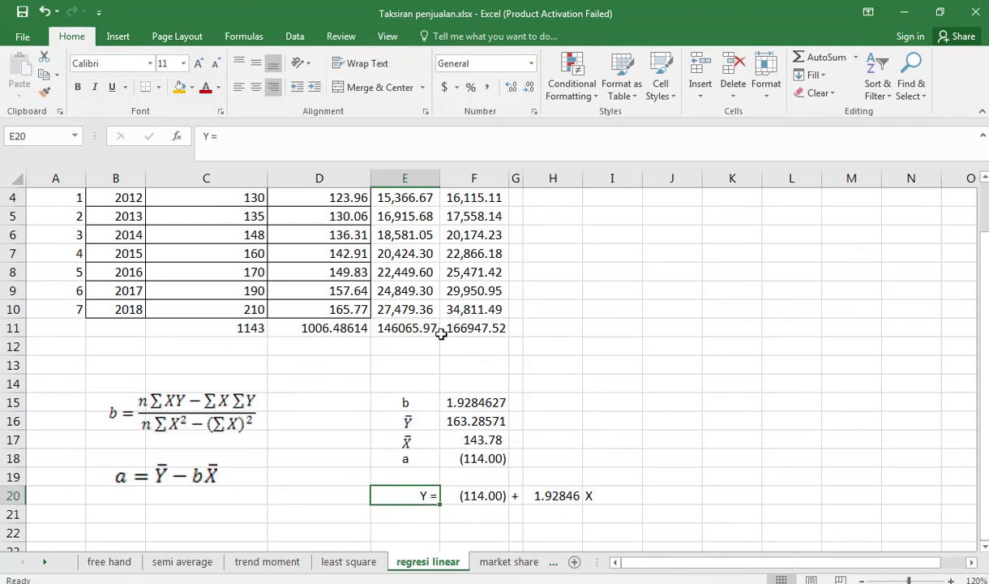
Enter the forecast year 2021 in H22 and the formula =H22+1 in I22
left_click(429, 530)
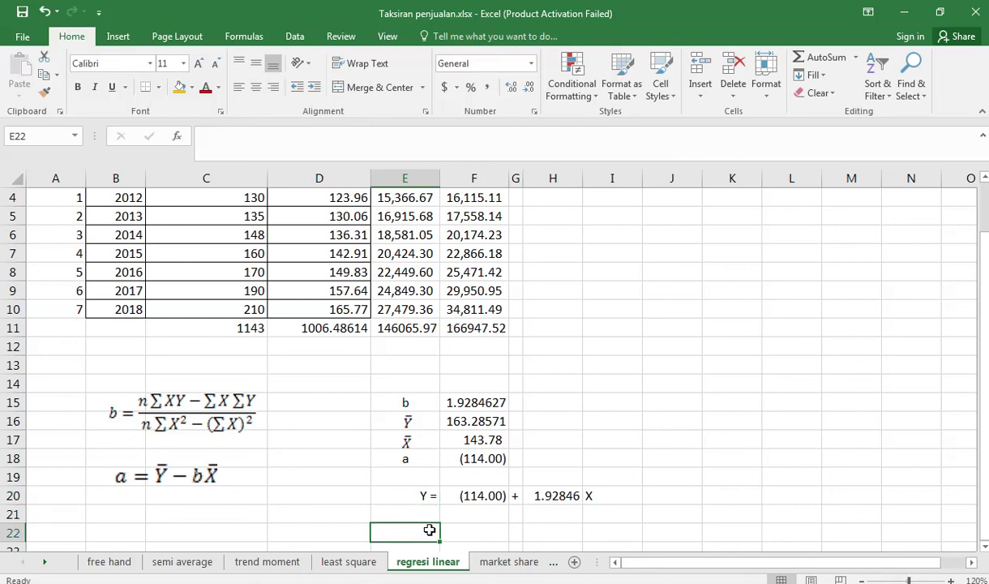
key("Right")
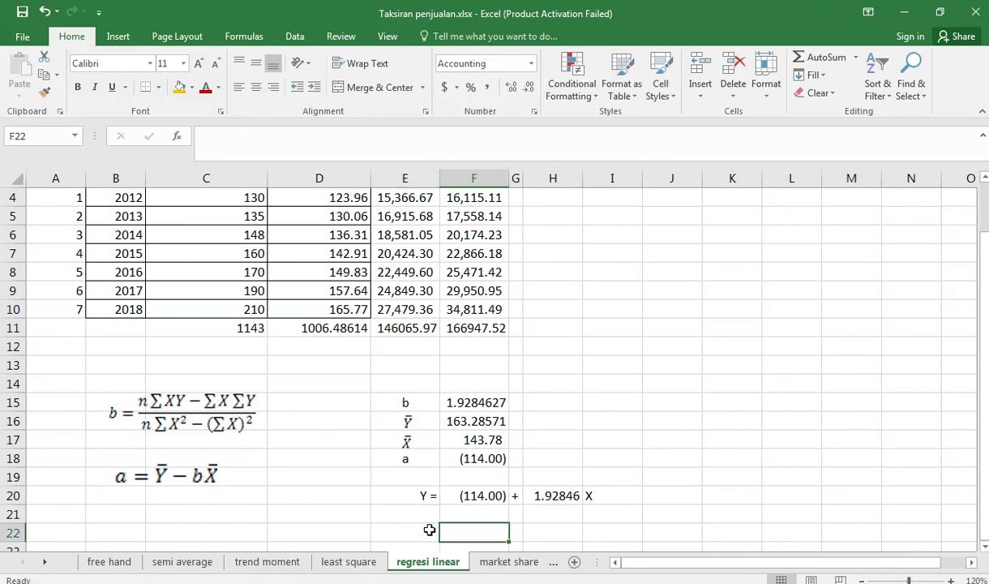
key("Right")
key("Left")
key("Right")
key("Right")
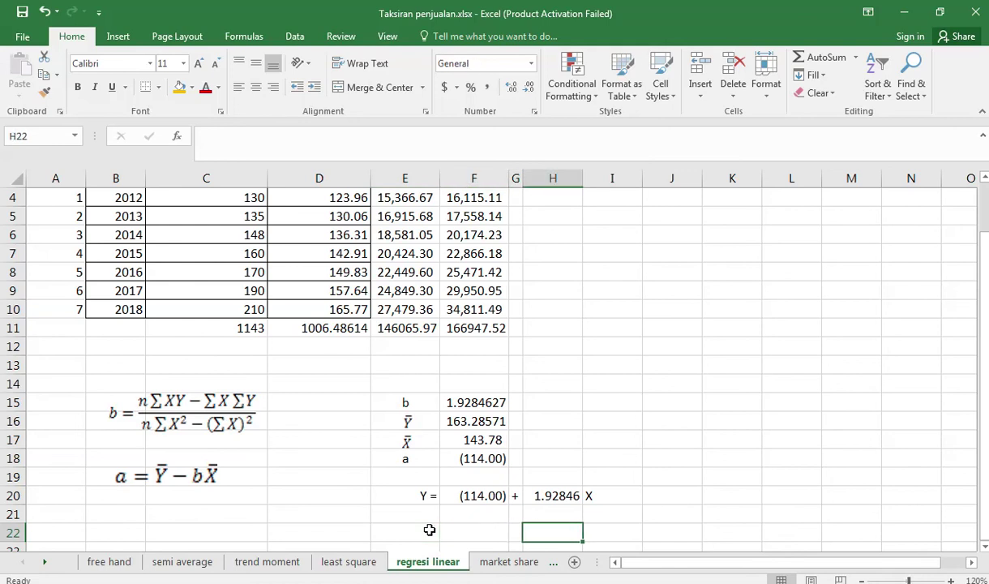
type("202")
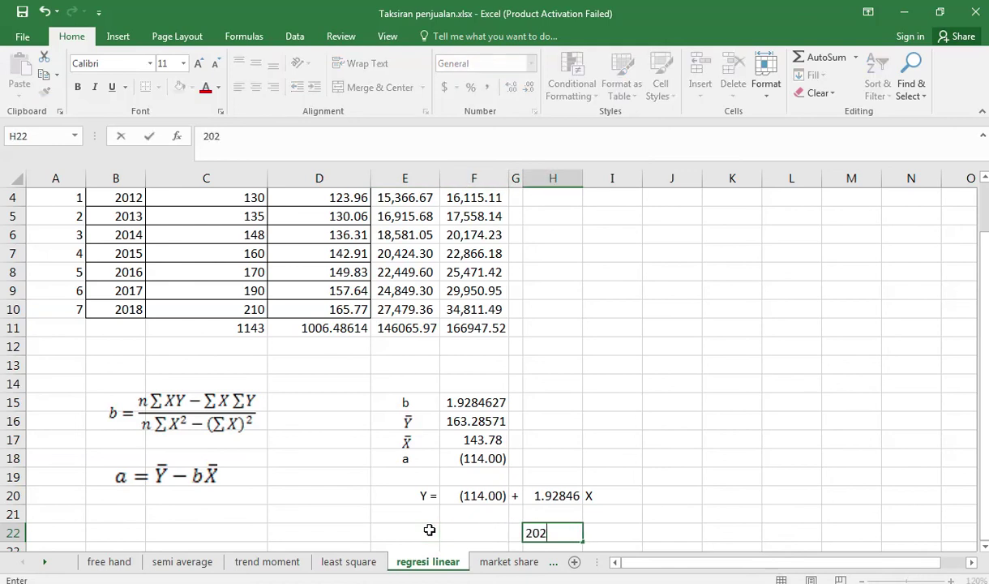
type("1")
key("Right")
type("=")
key("Left")
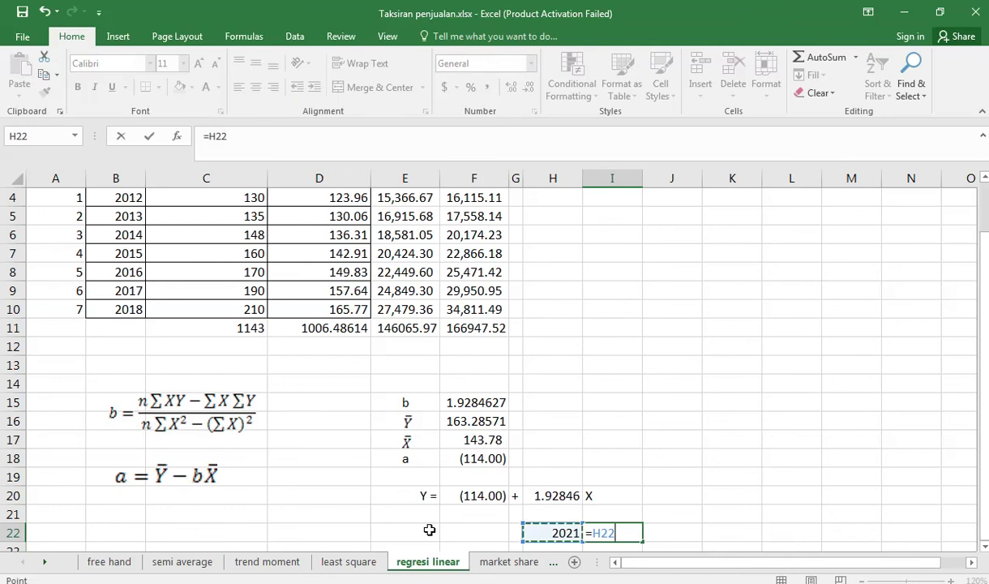
type("+1")
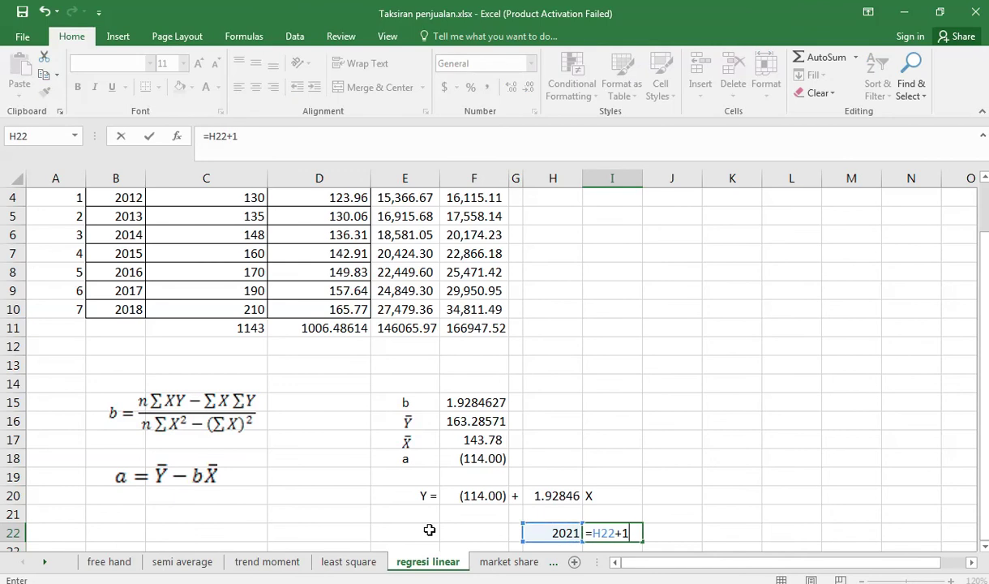
key("Return")
Copy the year formula from I22 into J22, K22 and L22
key("Up")
key("ctrl+c")
key("Right")
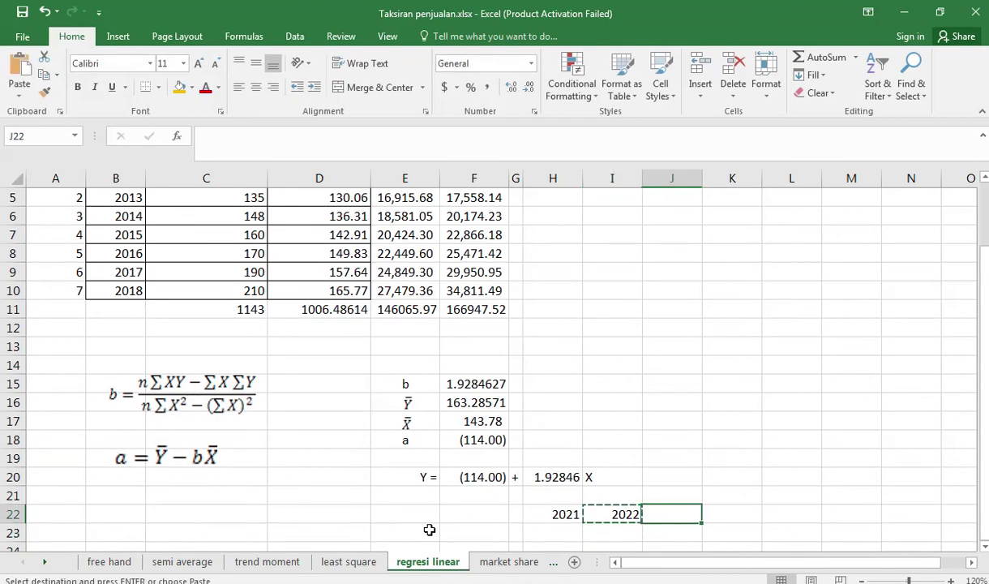
key("ctrl+v")
key("Right")
key("ctrl+v")
key("Right")
key("ctrl+v")
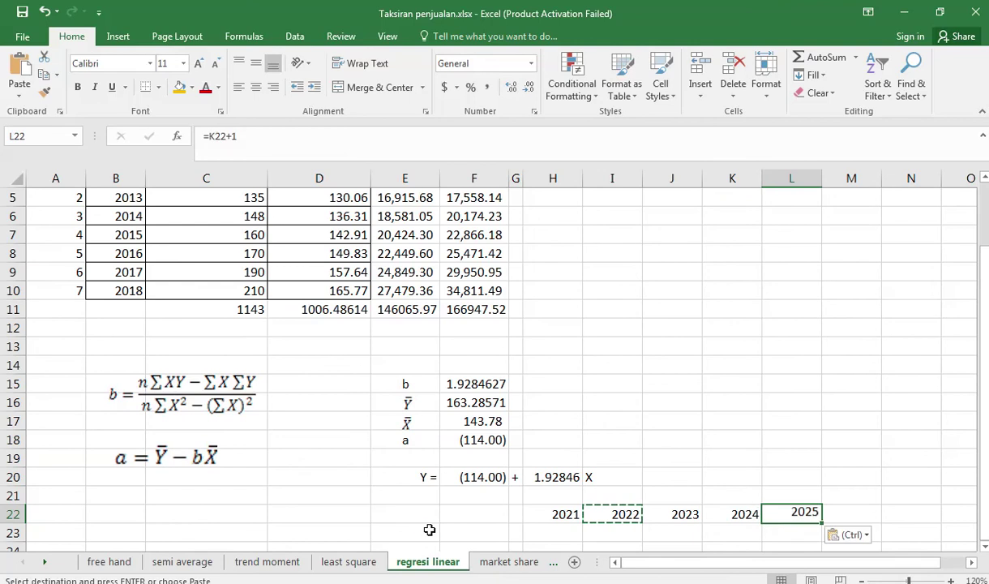
Label F23 as X and try to start a formula in H23 under the year 2021
key("Left")
key("Left")
key("Left")
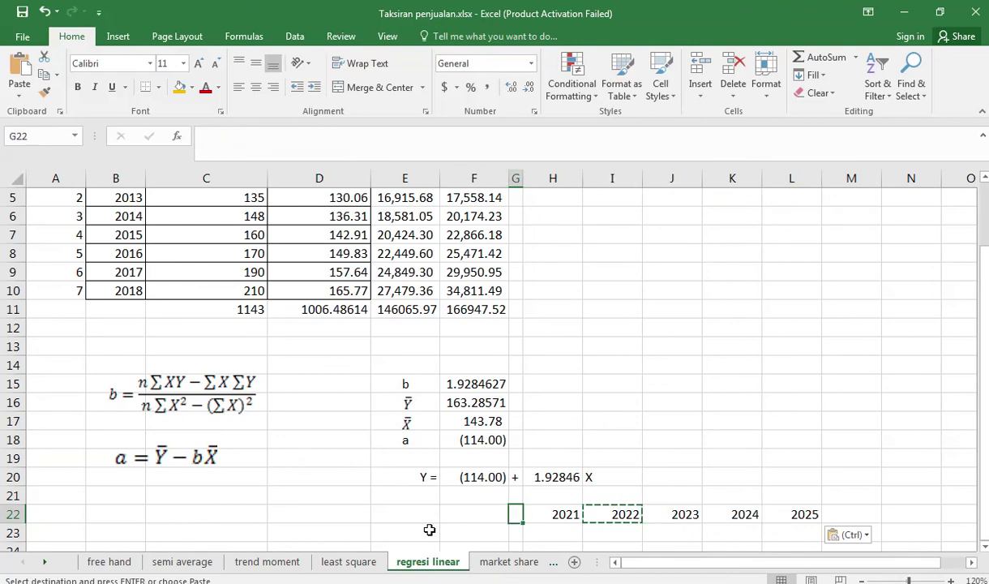
key("Down")
key("Left")
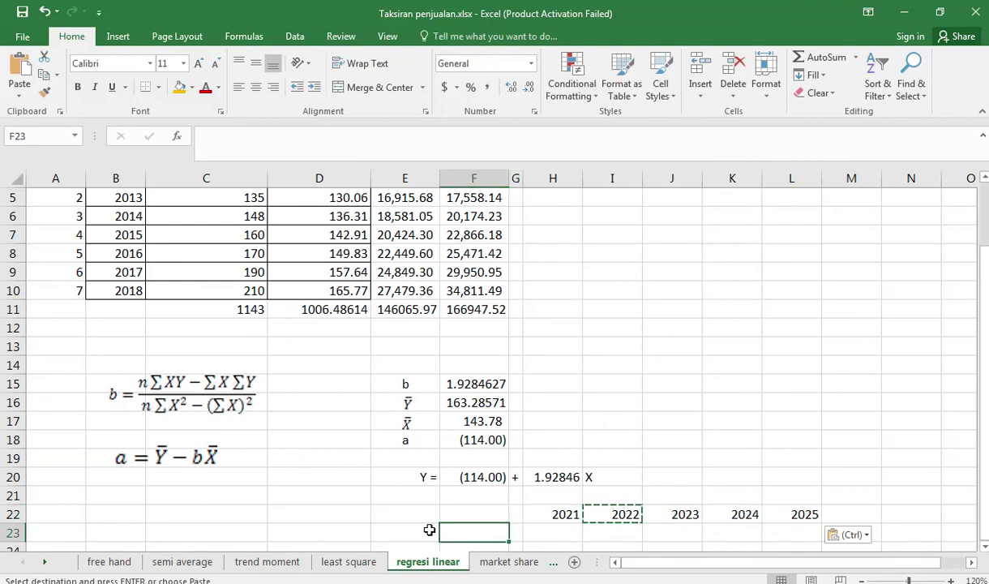
type("X")
key("Tab")
key("Tab")
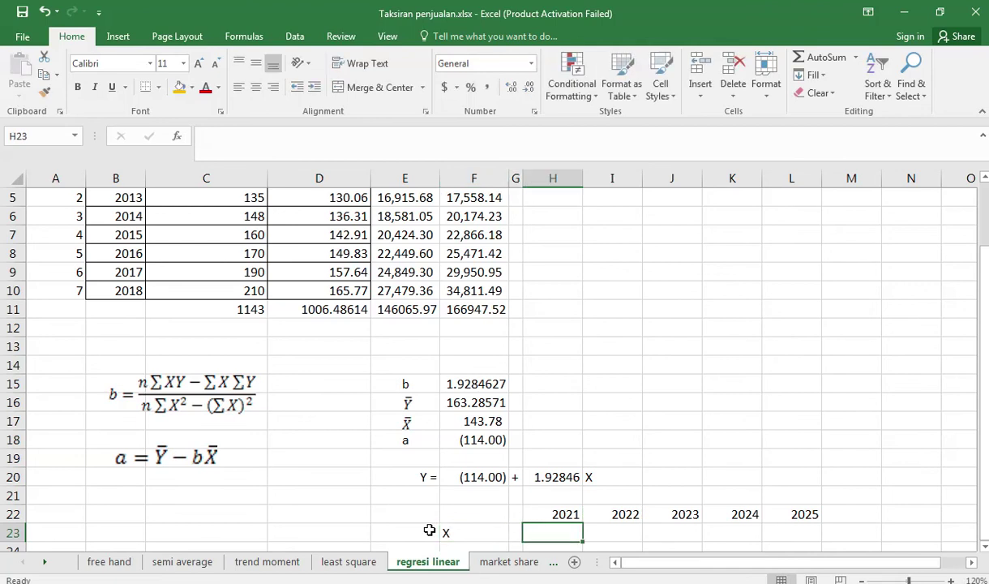
type("=")
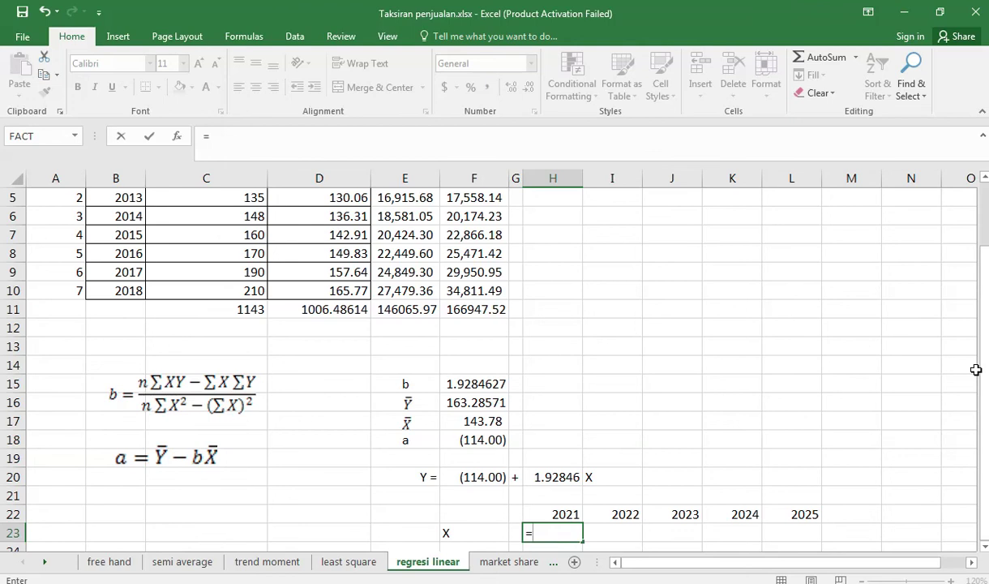
key("BackSpace")
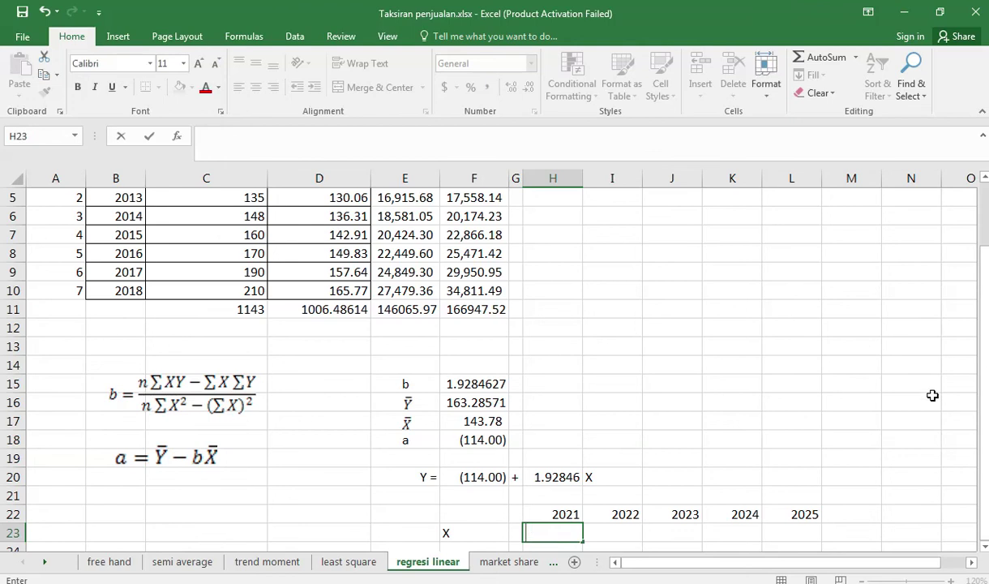
Clear the contents of the forecast years in H22:L22 and the X label in F23
left_click_drag(565, 514, 812, 511)
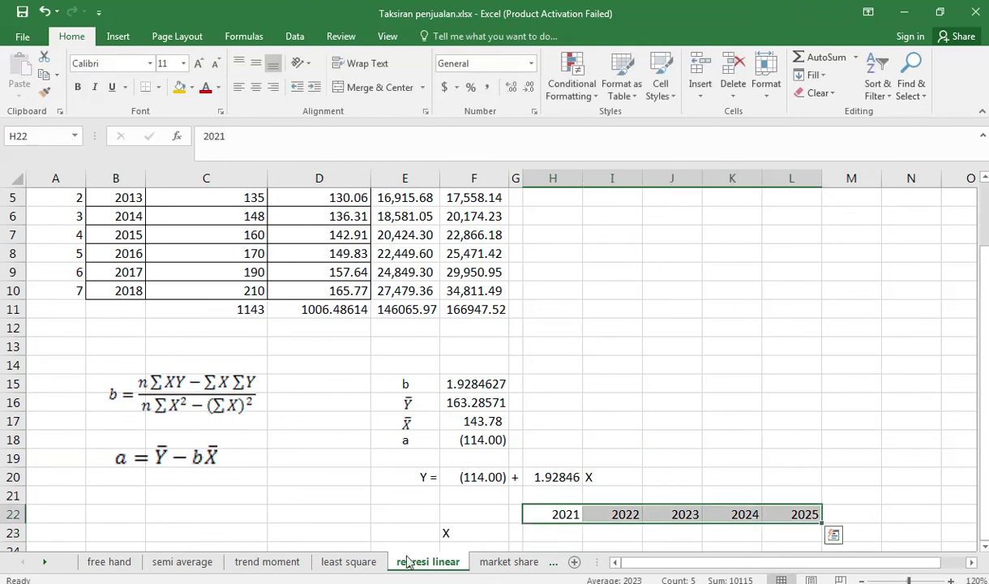
left_click(462, 533, "ctrl")
right_click(463, 537)
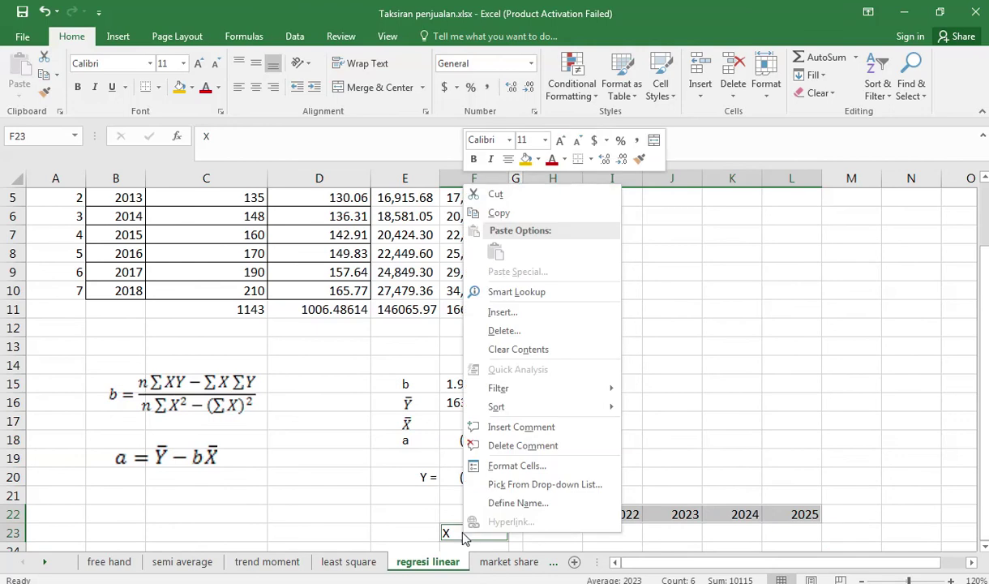
left_click(506, 349)
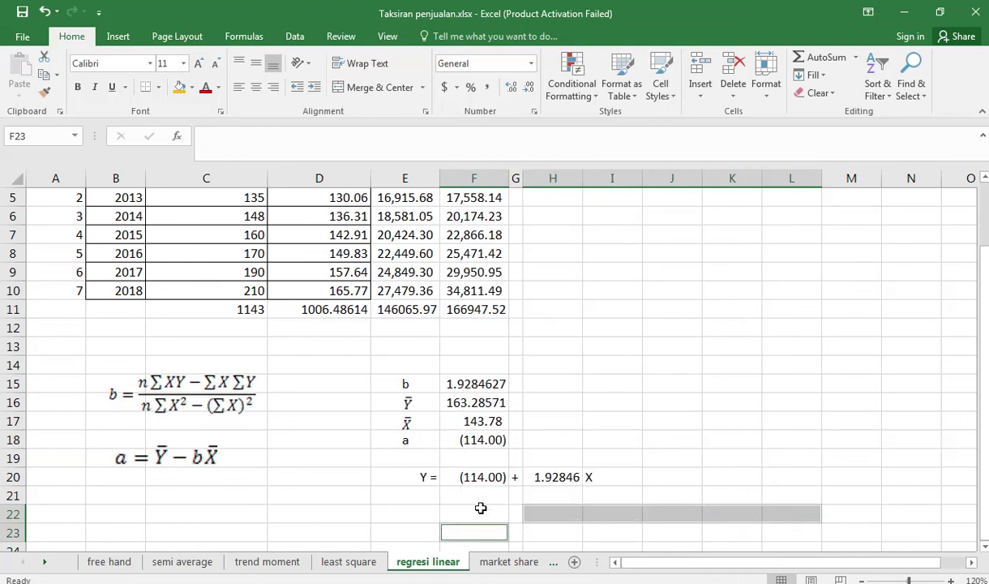
left_click(481, 508)
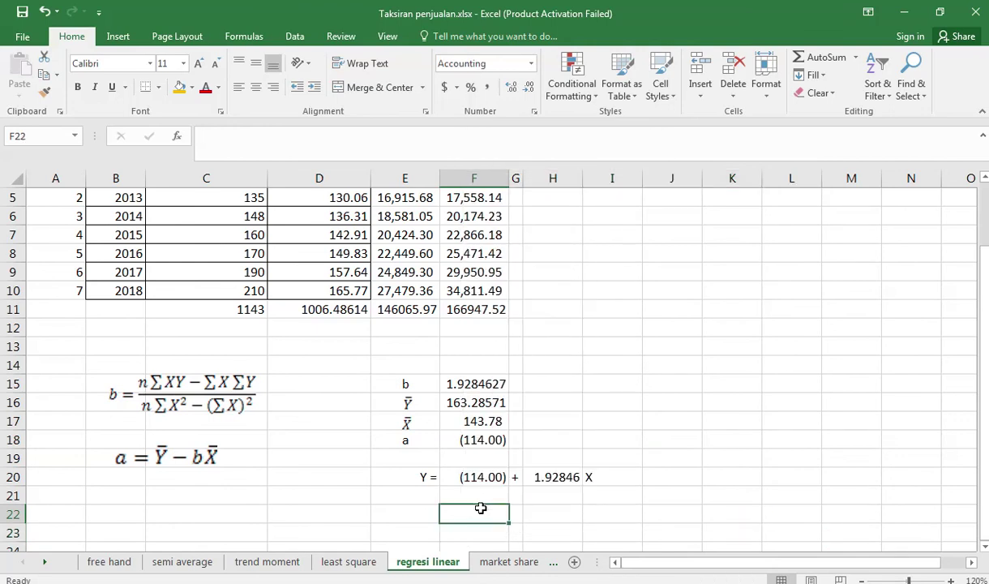
Check the 2019 forecast question on the linear regression slide, return to the Excel workbook and label E21 as X2019
key("alt+Tab")
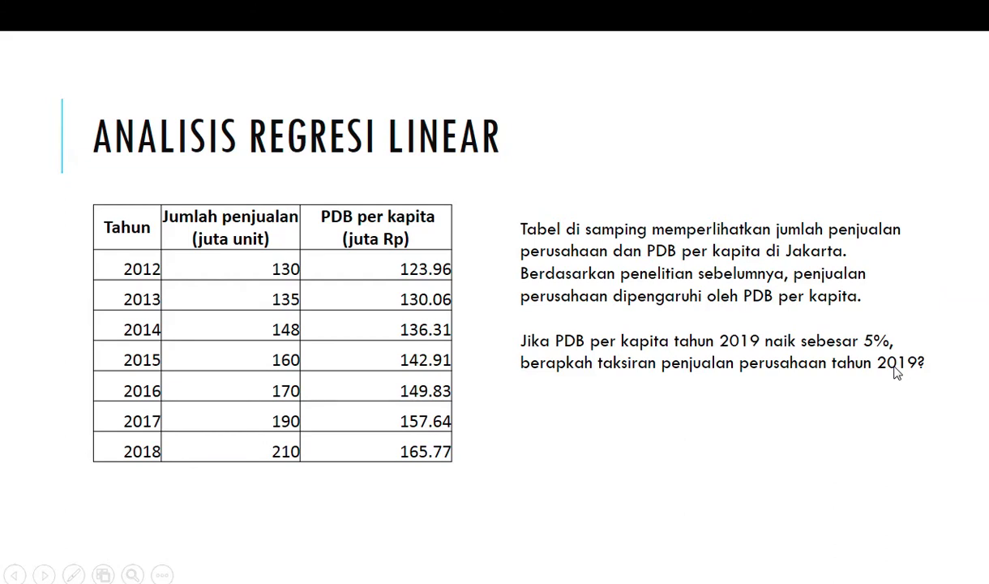
key("alt+Tab")
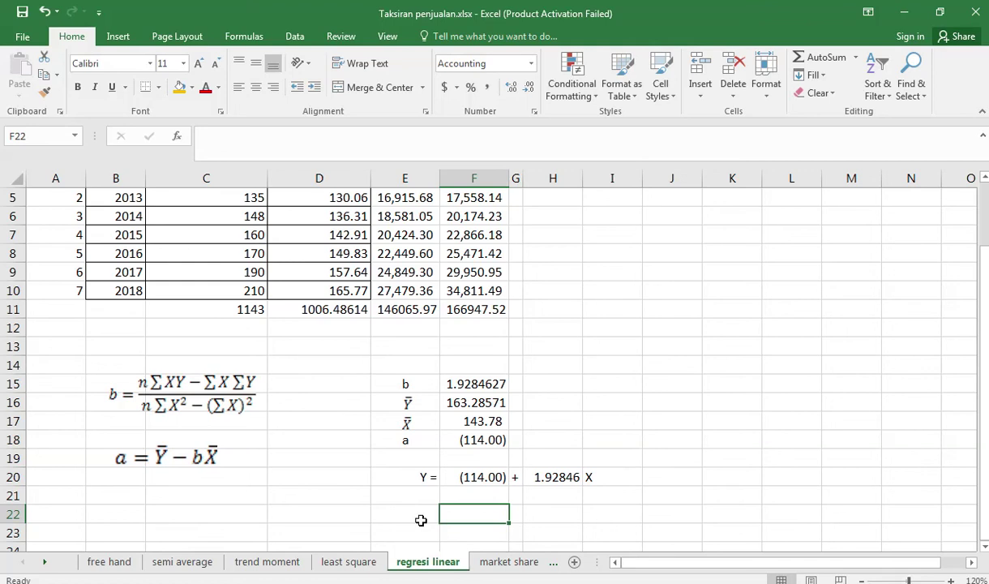
left_click(412, 496)
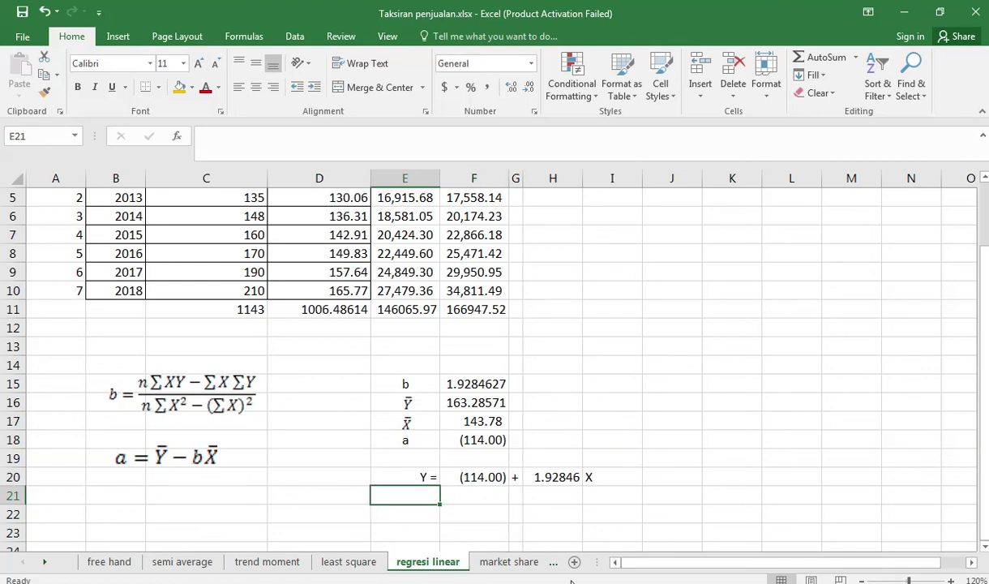
type("X")
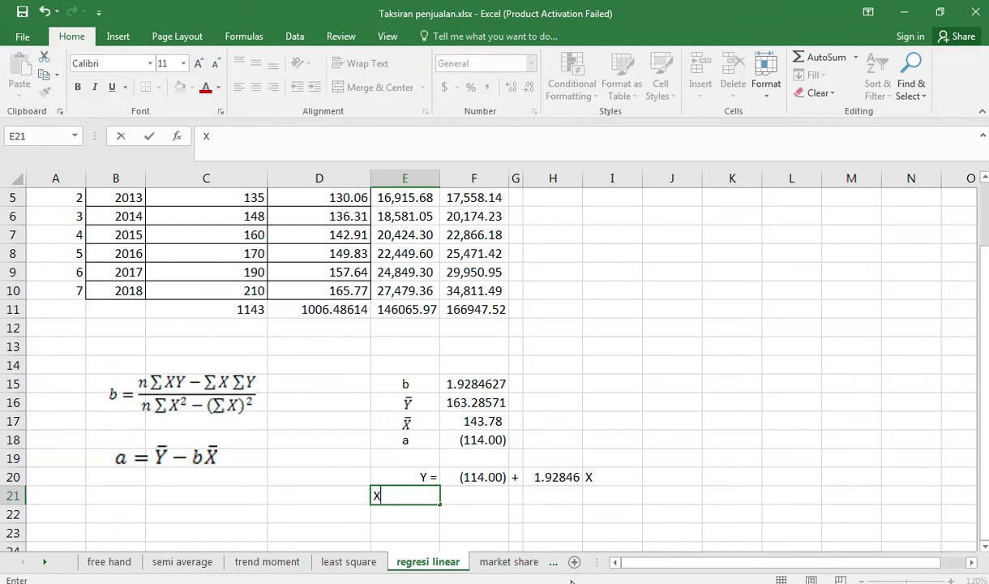
type("2019")
key("Tab")
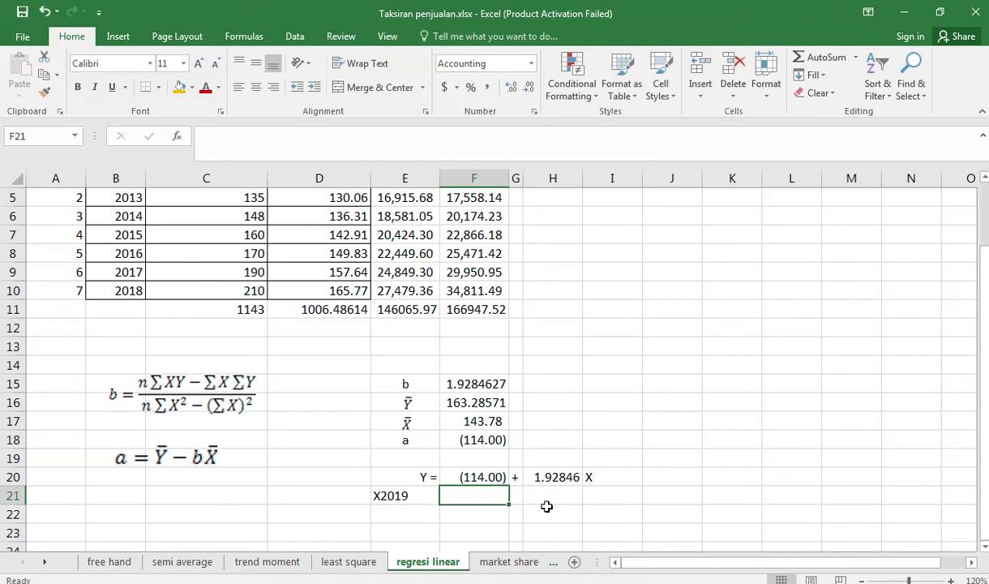
Calculate the 2019 GDP per capita in F21 with the formula =D10*(1+5%)
type("=")
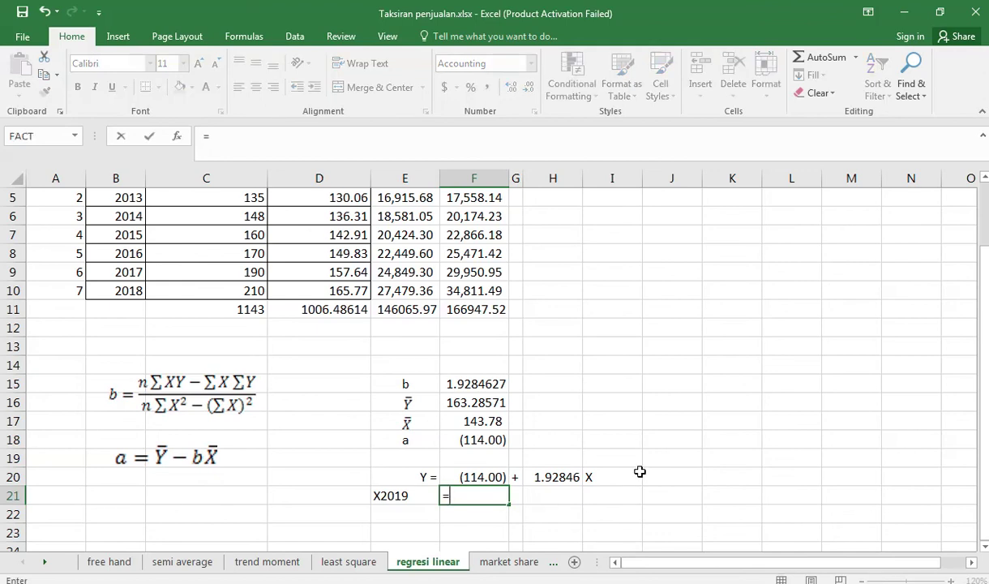
left_click(345, 289)
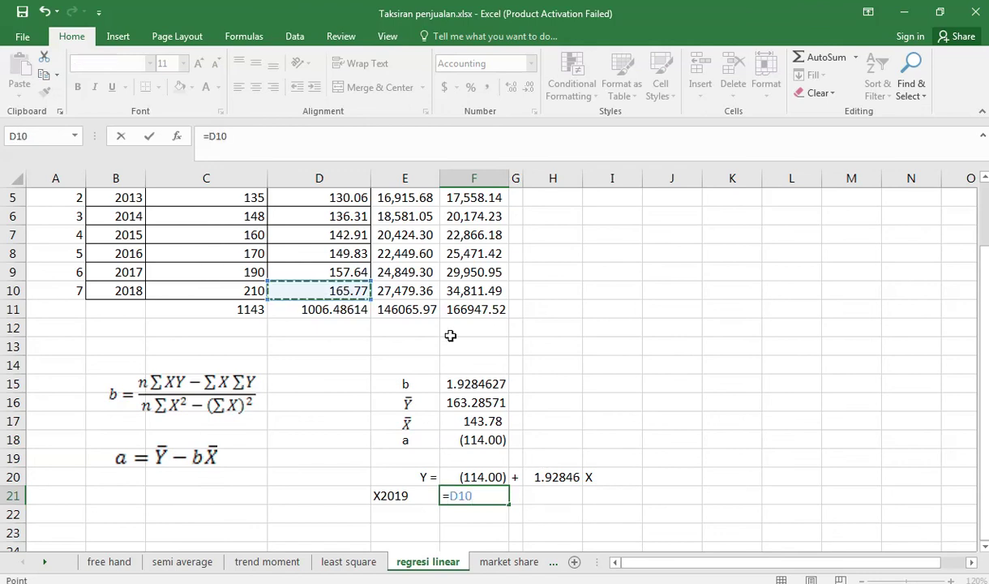
type("*")
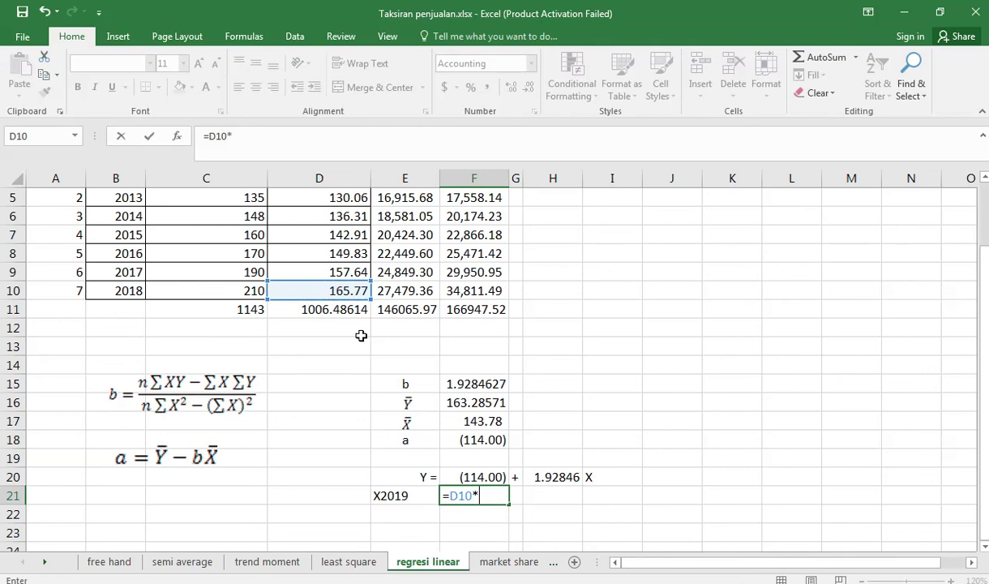
type("(1+5%)")
key("Return")
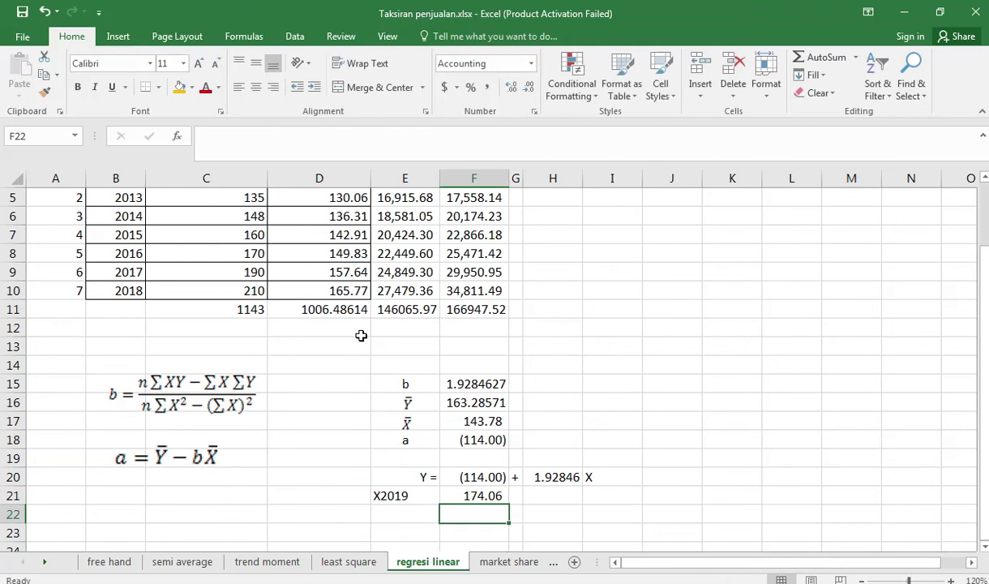
Label E22 as Y2019 and calculate the 2019 sales forecast in F22 with =F20+H20*F21
key("Left")
type("Y")
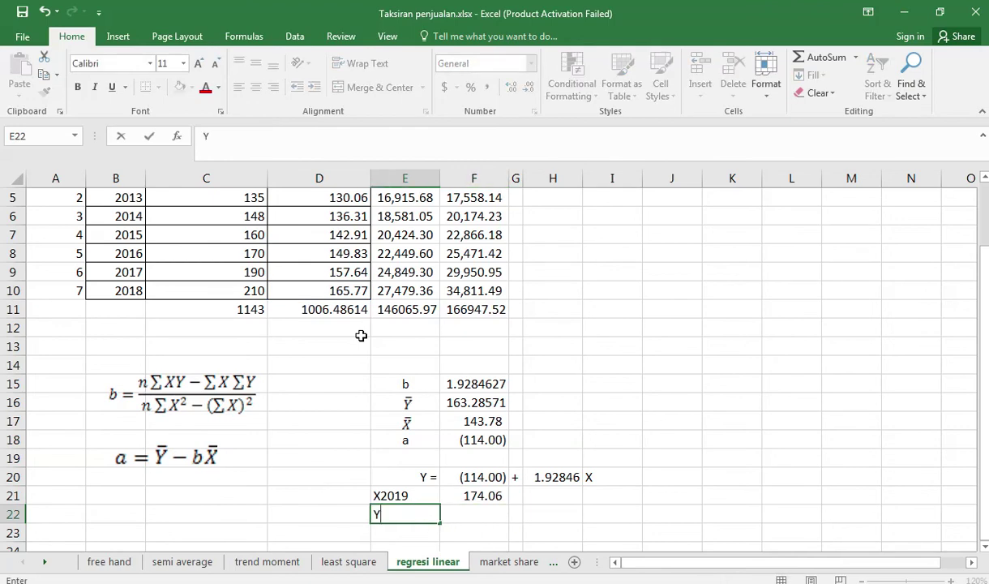
type("2019")
key("Tab")
type("=")
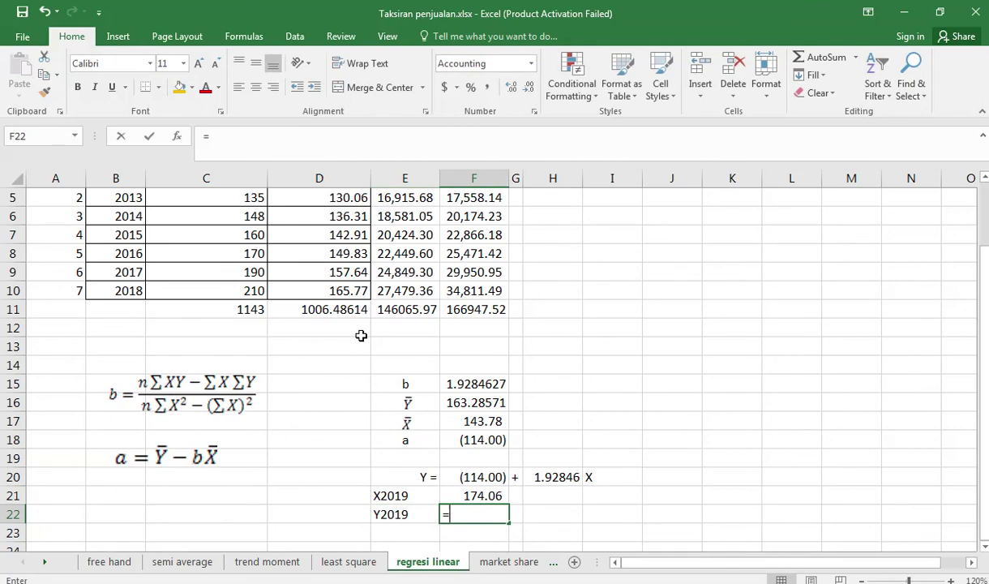
left_click(483, 477)
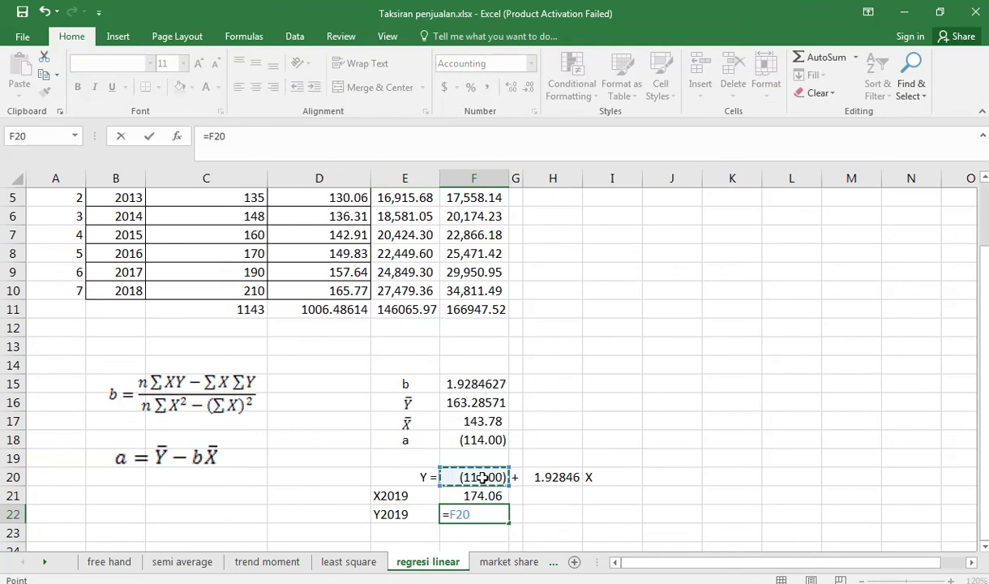
type("+")
left_click(551, 476)
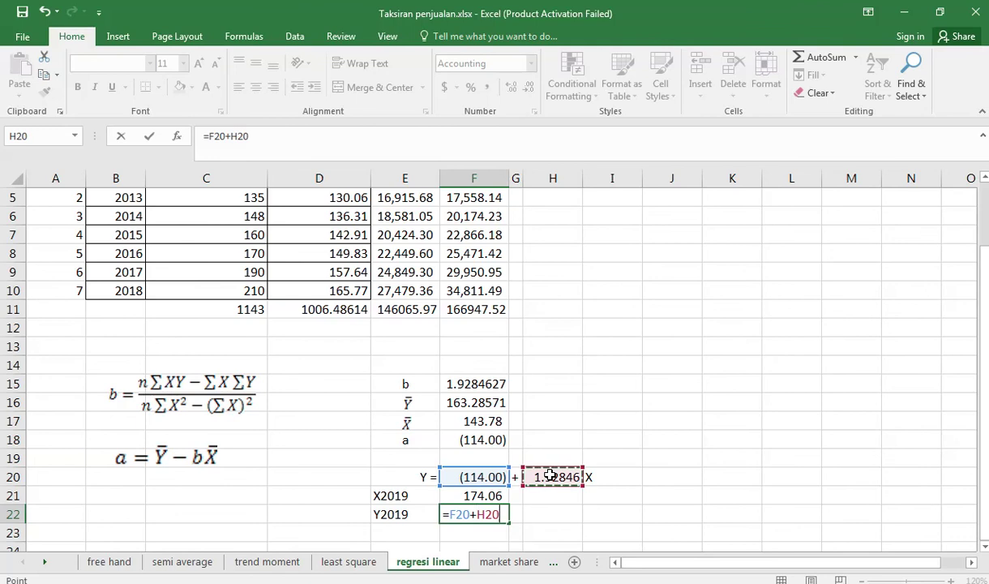
type("*")
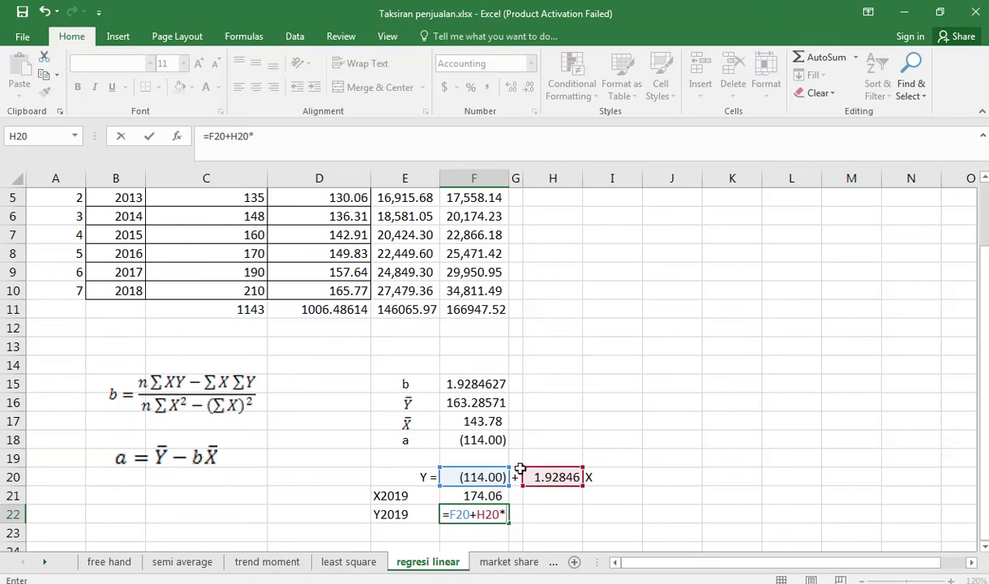
left_click(480, 495)
key("Return")
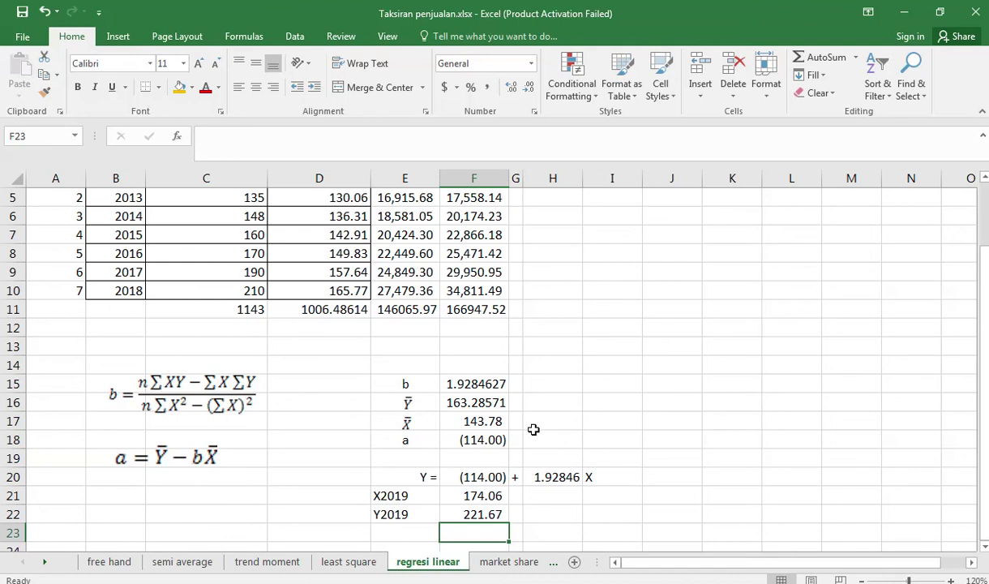
Switch to the slide presentation and advance to the Market Share slide
mouse_move(478, 6)
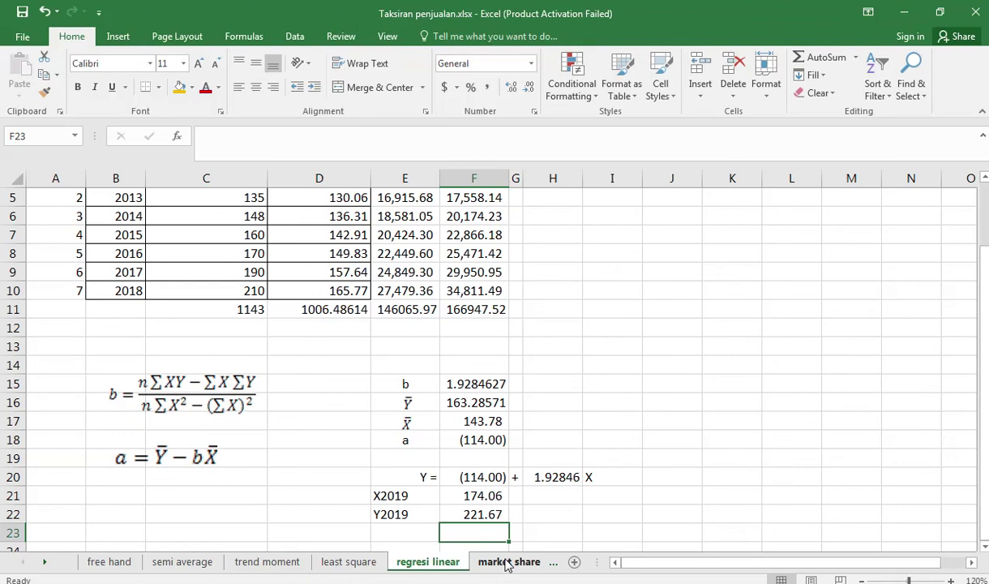
key("alt+Tab")
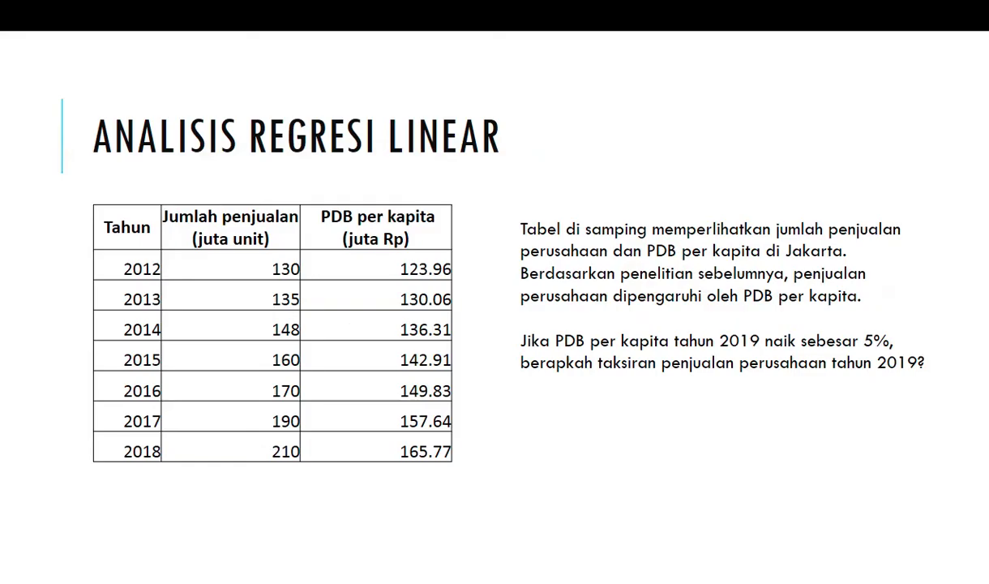
key("Right")
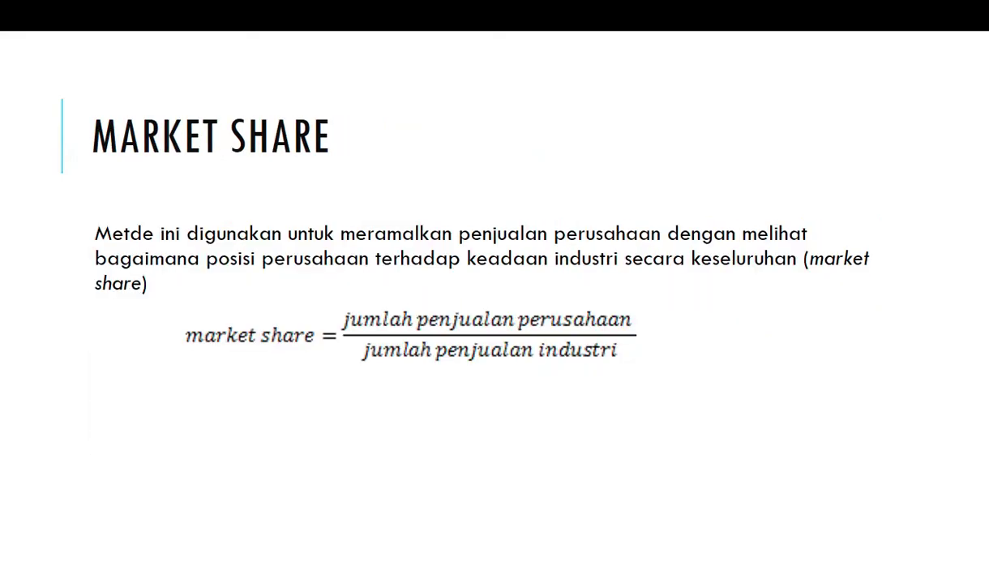